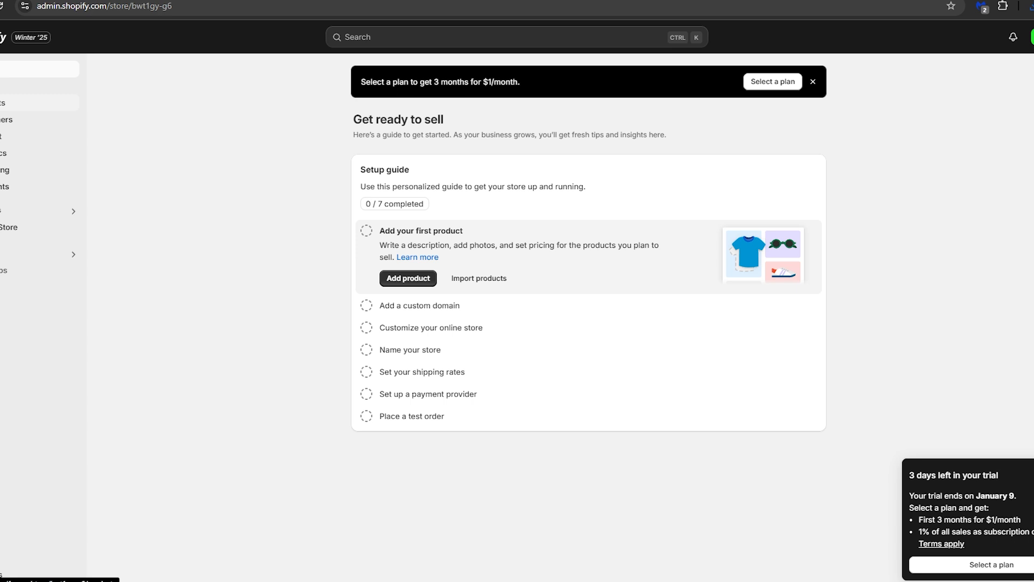
Step: Start a new product in the store's product section and title it "Star Wars Comic Book"
click(3, 102)
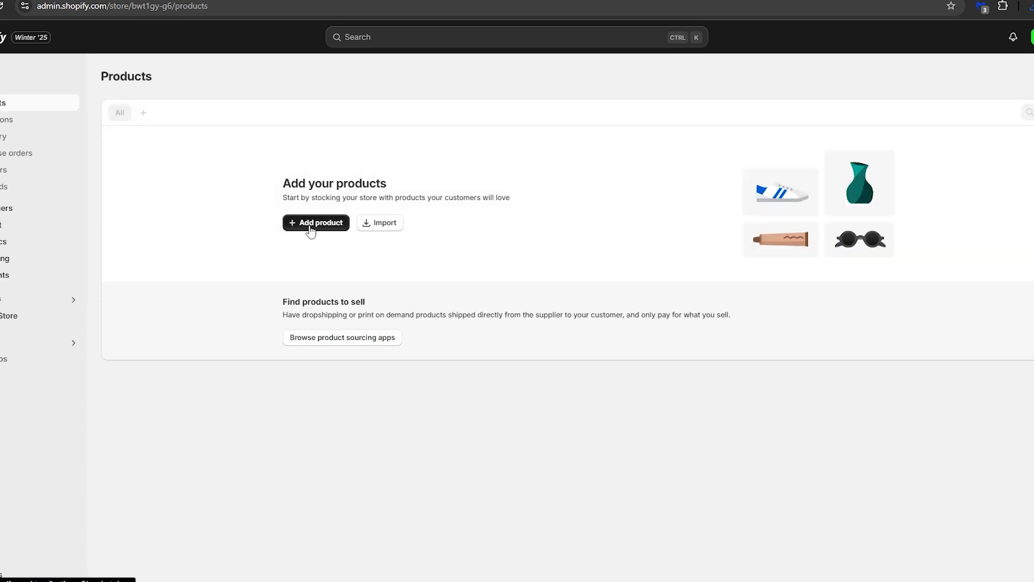
click(310, 231)
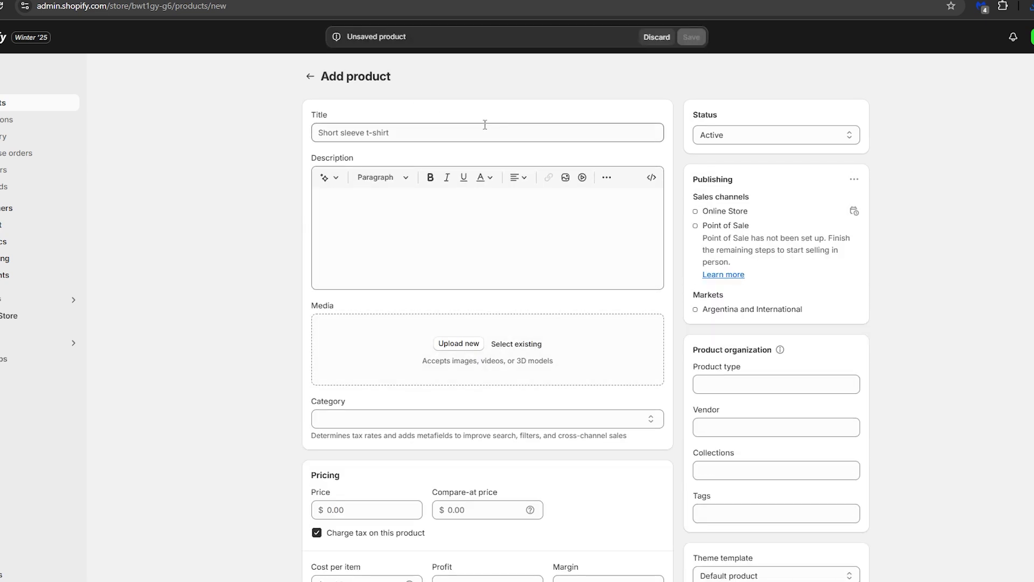
click(400, 136)
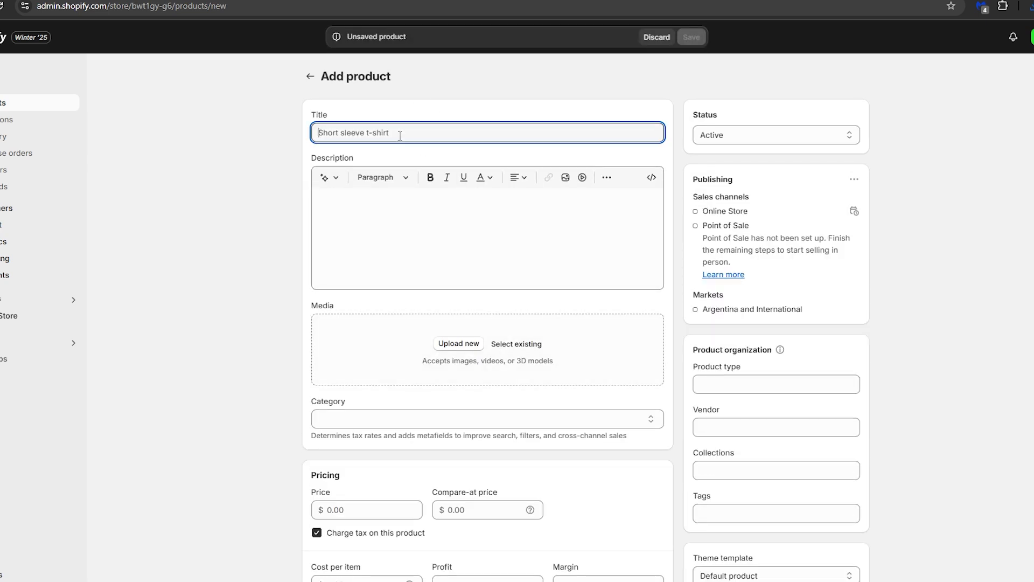
text(Star Wars Comic Book)
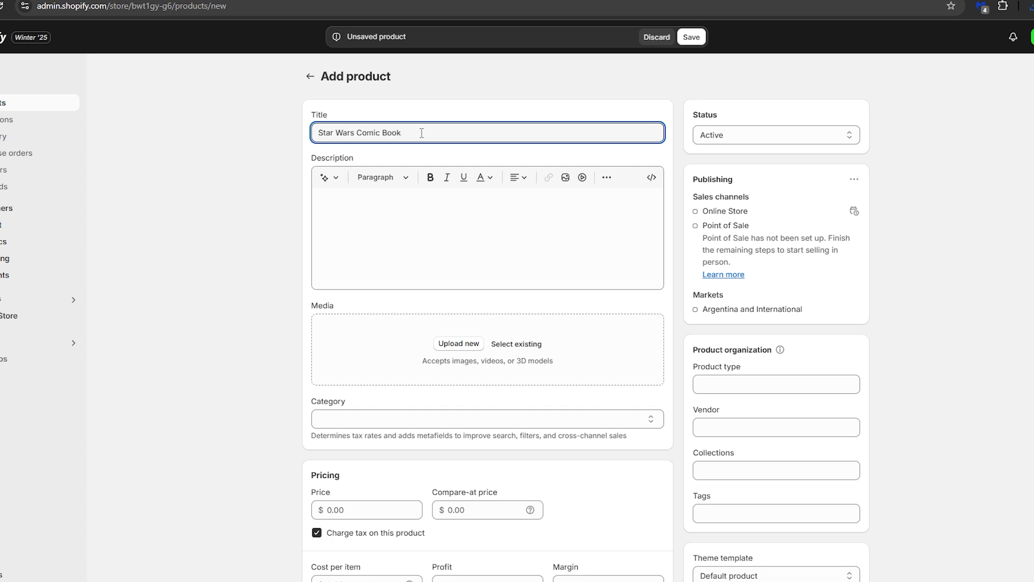
Step: Generate the product description from the keywords "Star Wars Comic Book" in the Expert tone and keep the generated text
triple_click(421, 133)
key(ctrl+c)
click(422, 97)
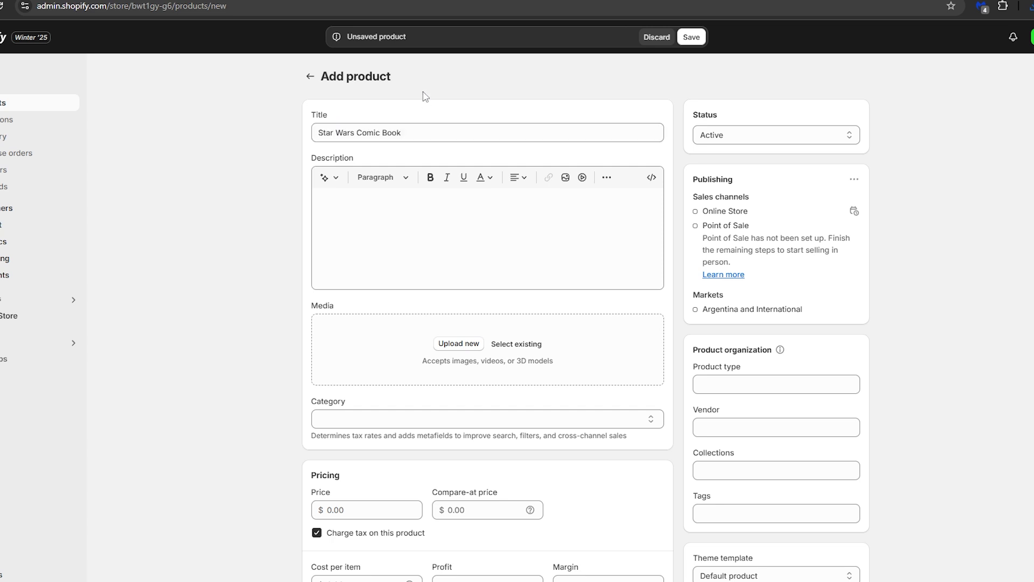
click(333, 184)
key(ctrl+v)
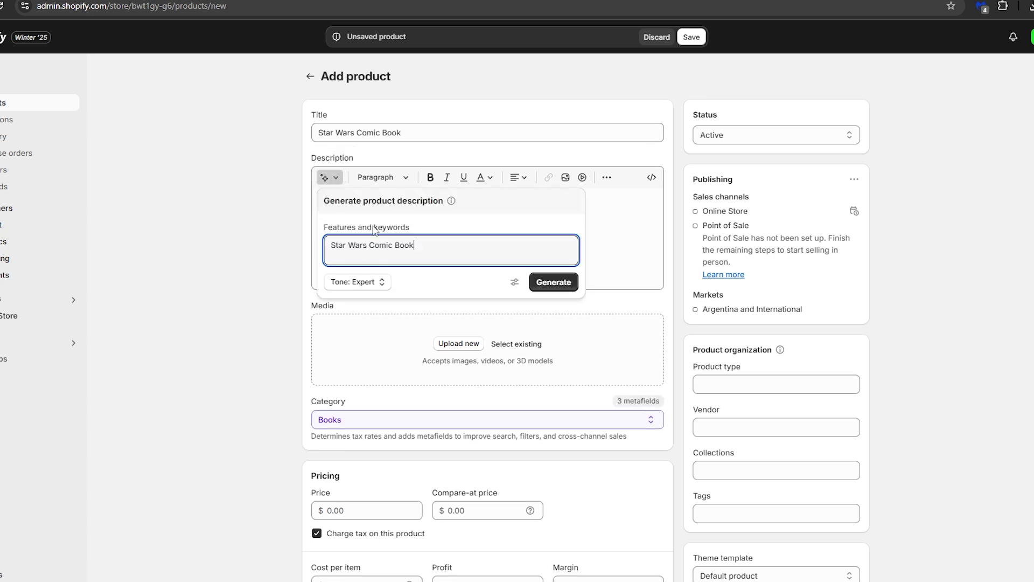
click(554, 282)
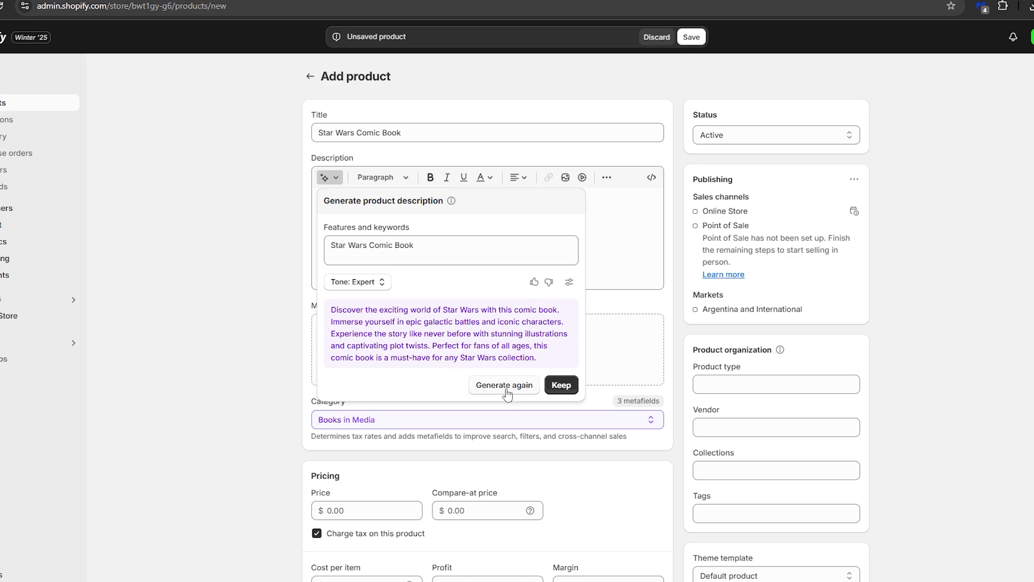
click(561, 384)
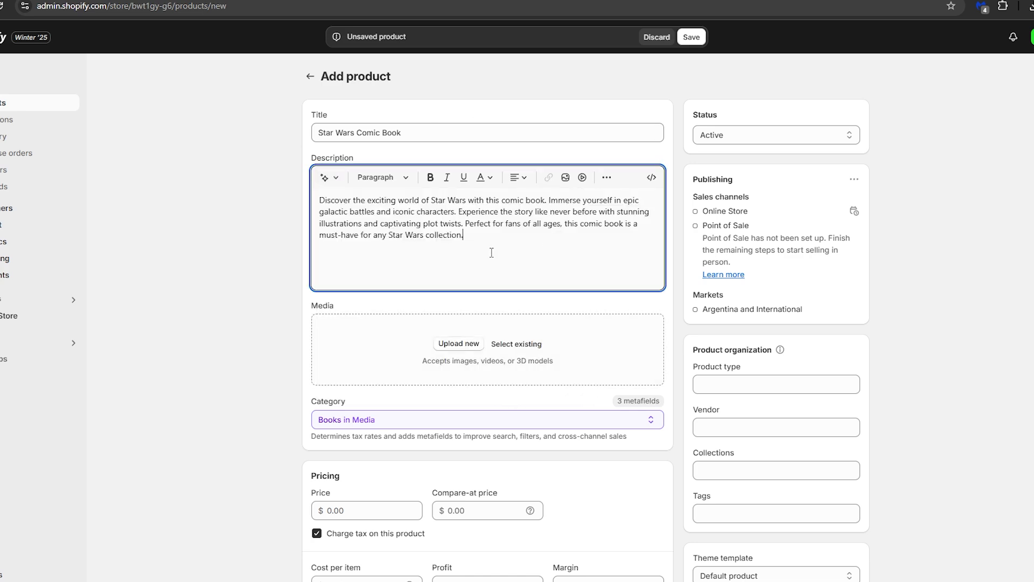
Step: Upload the Star Wars comic cover from the "imagenes random" folder as the product's media image
scroll(491, 252, down, 1)
click(459, 283)
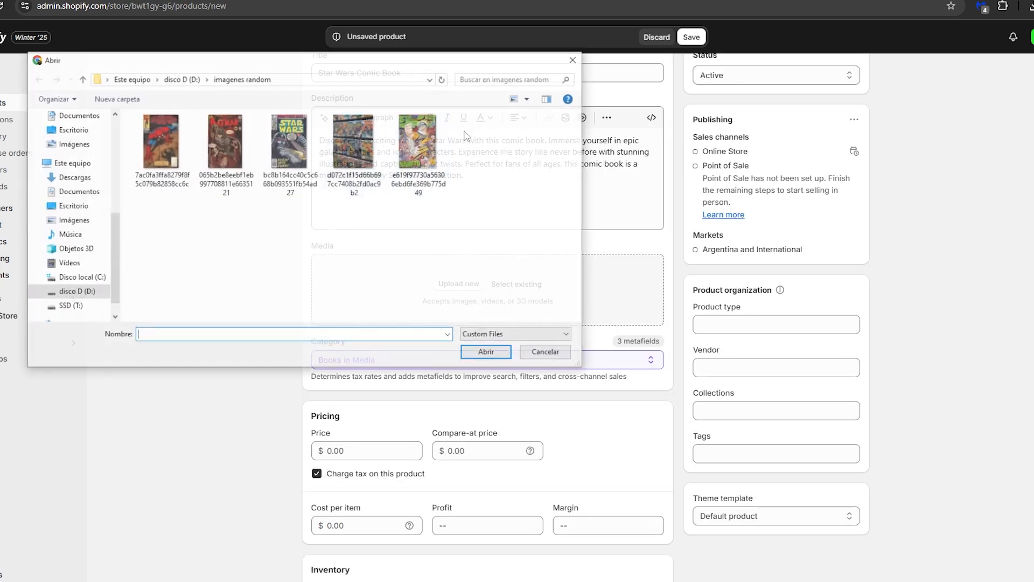
double_click(283, 145)
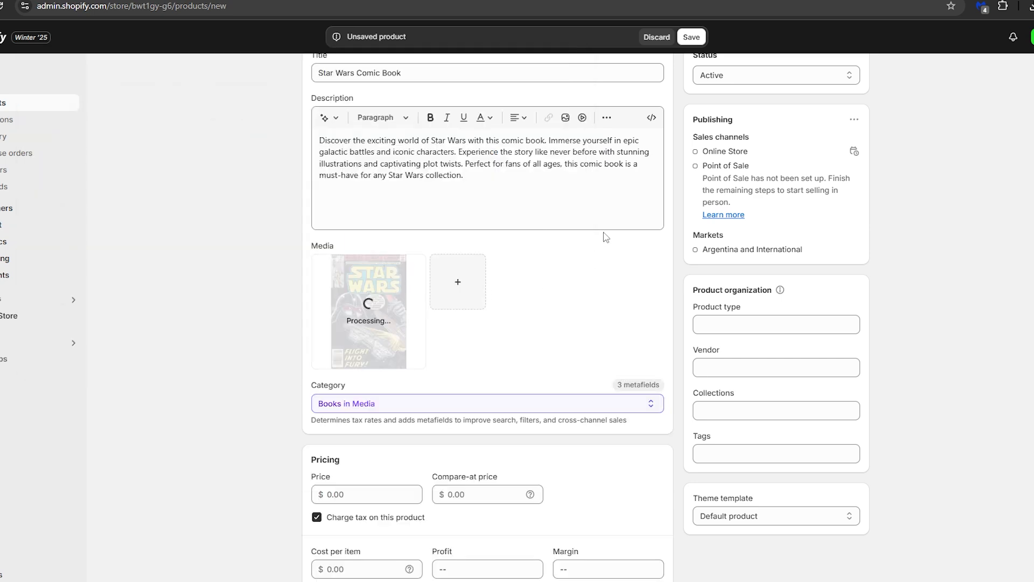
Step: Assign the product to the Home page collection and add the tag "Comic Book"
scroll(723, 208, down, 2)
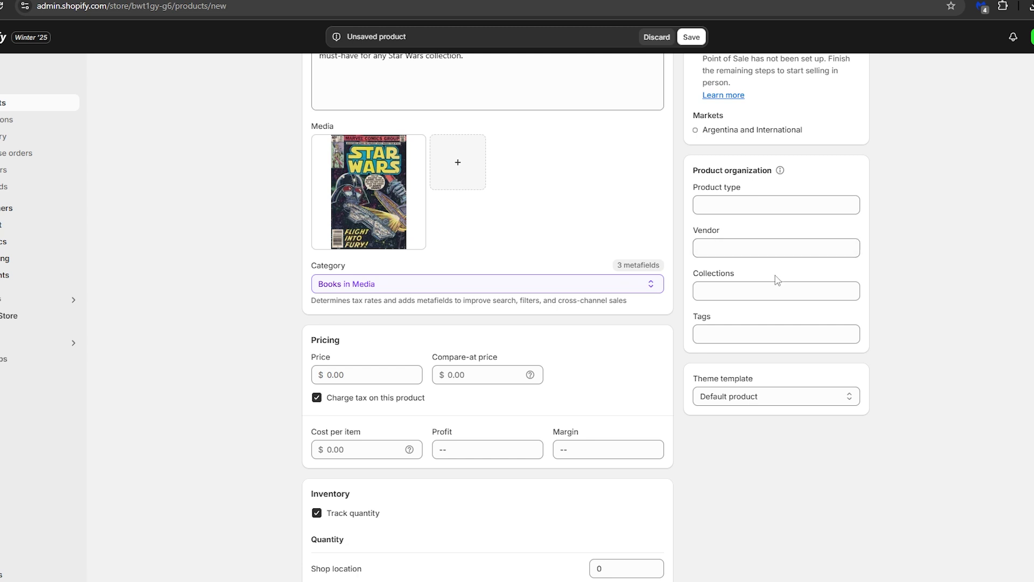
click(748, 289)
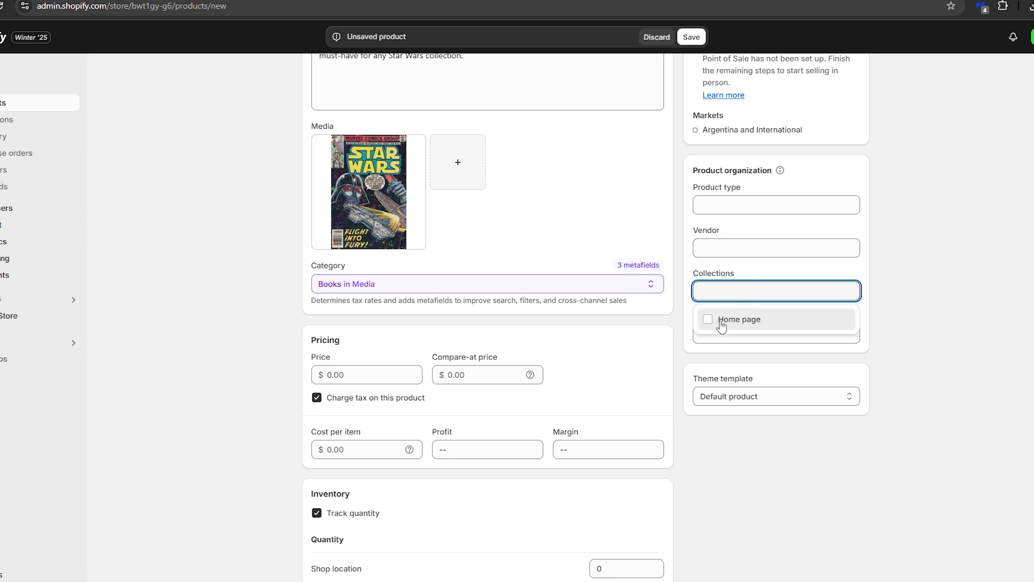
click(721, 323)
click(759, 343)
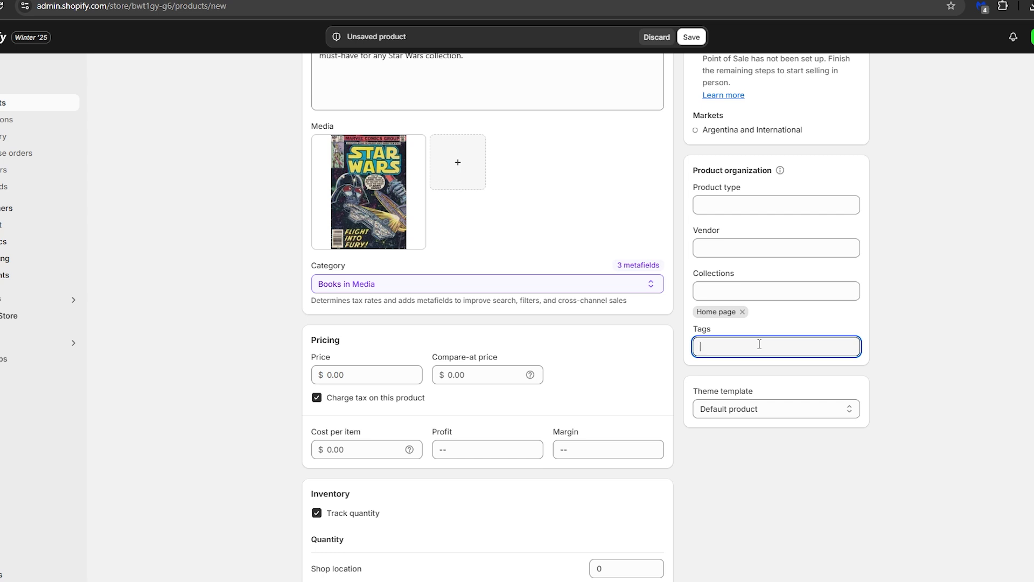
text(Comic)
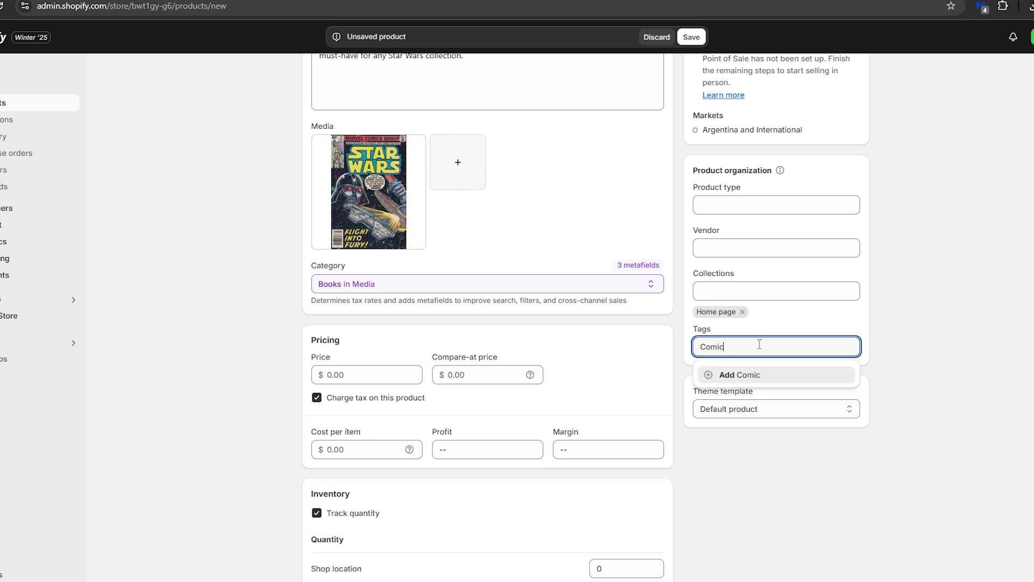
text( Book)
key(Return)
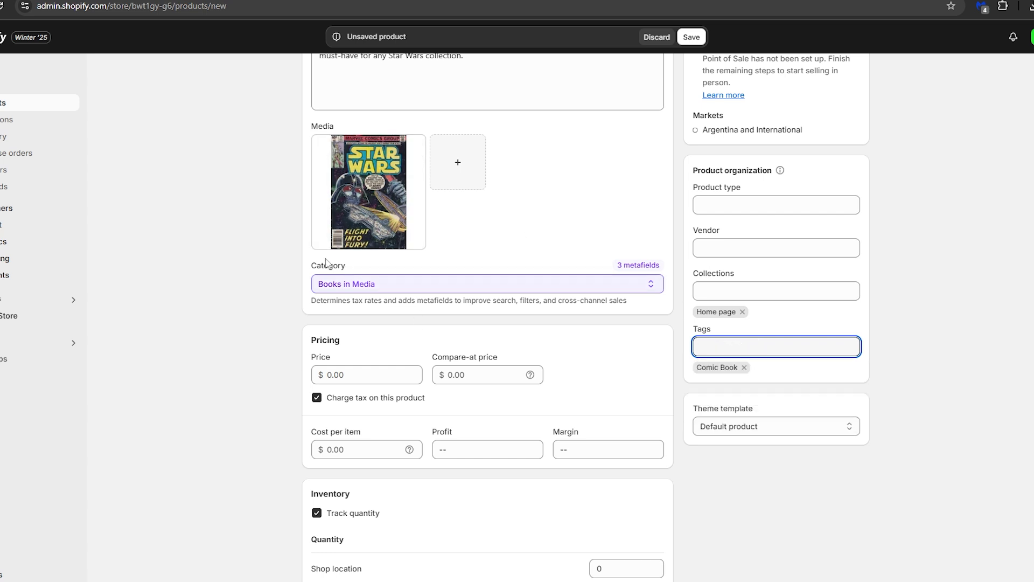
drag(313, 264, 360, 264)
click(366, 263)
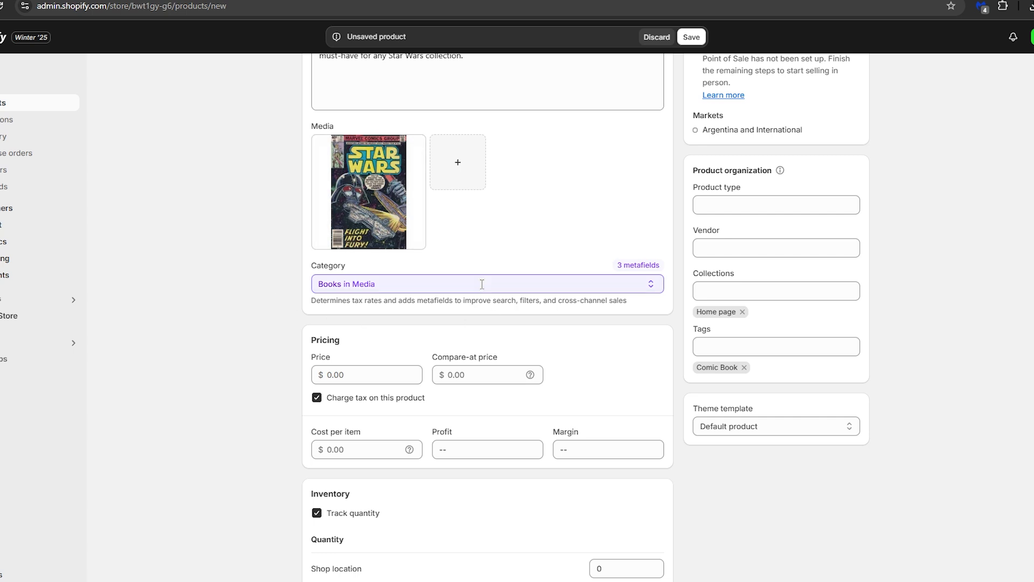
click(423, 284)
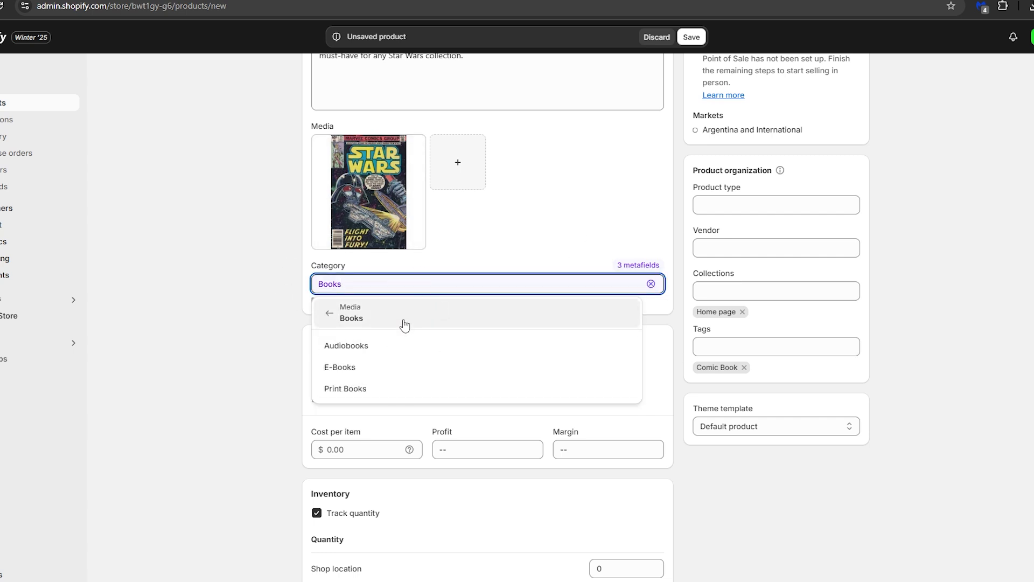
click(245, 313)
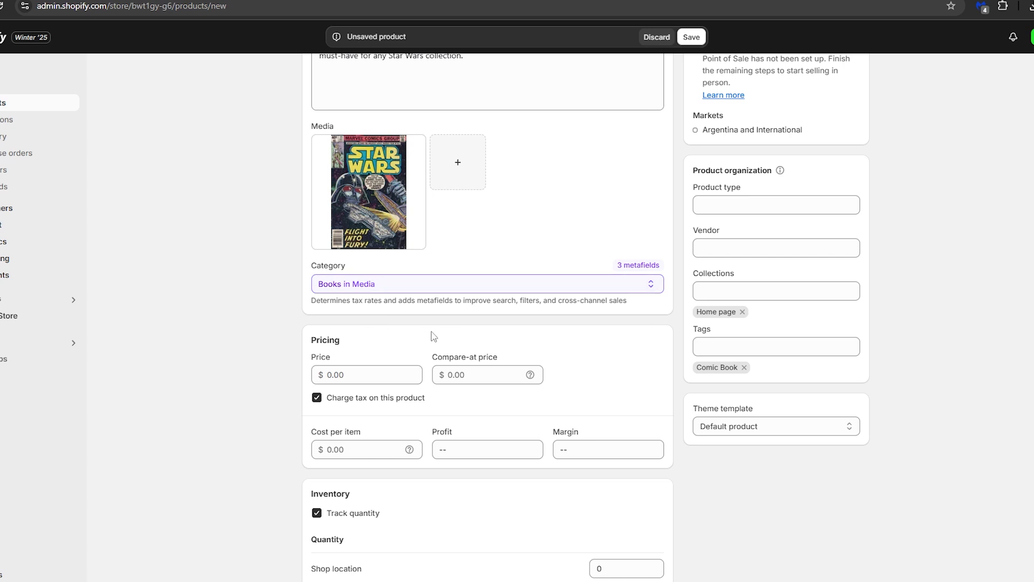
Step: Set the product's price to 40000 and its cost per item to 30000
scroll(544, 331, down, 2)
click(364, 257)
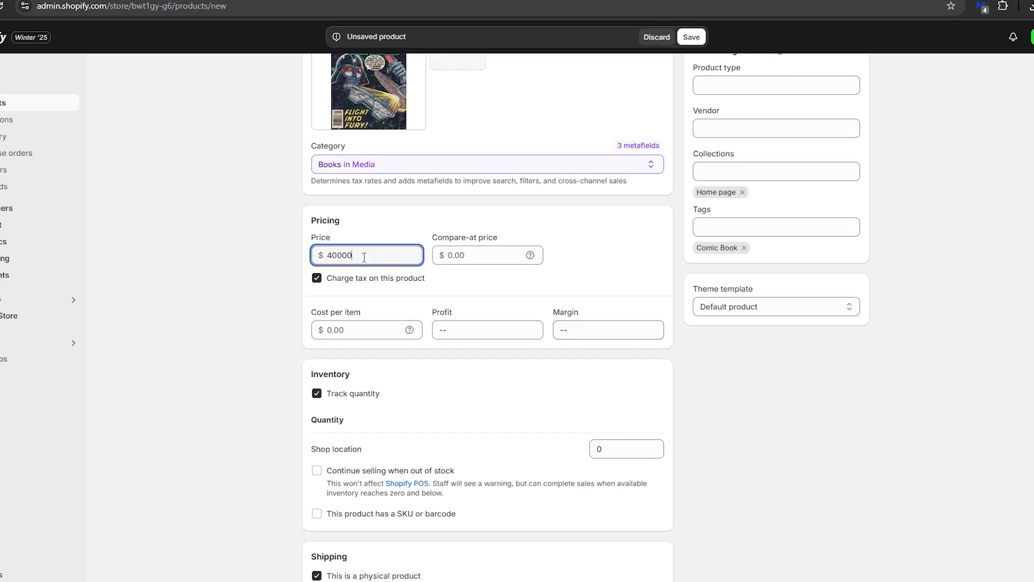
click(390, 241)
scroll(399, 242, down, 1)
click(355, 271)
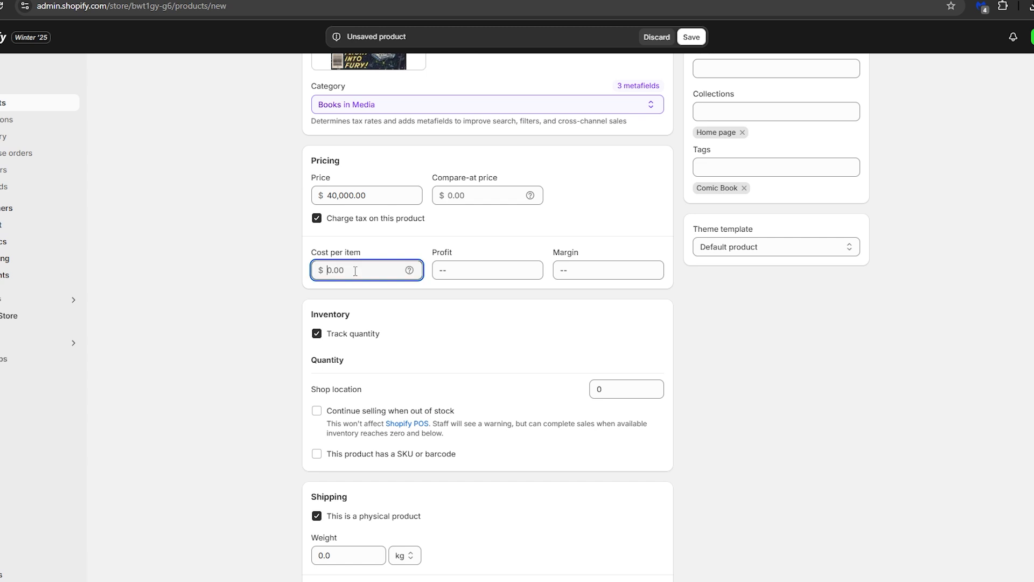
text(30000)
click(492, 226)
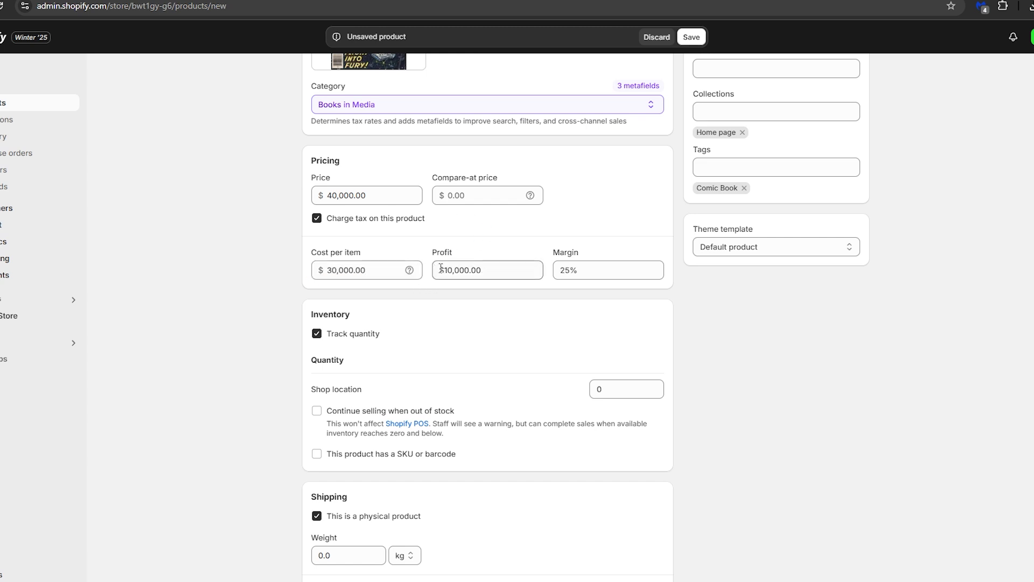
drag(439, 268, 525, 268)
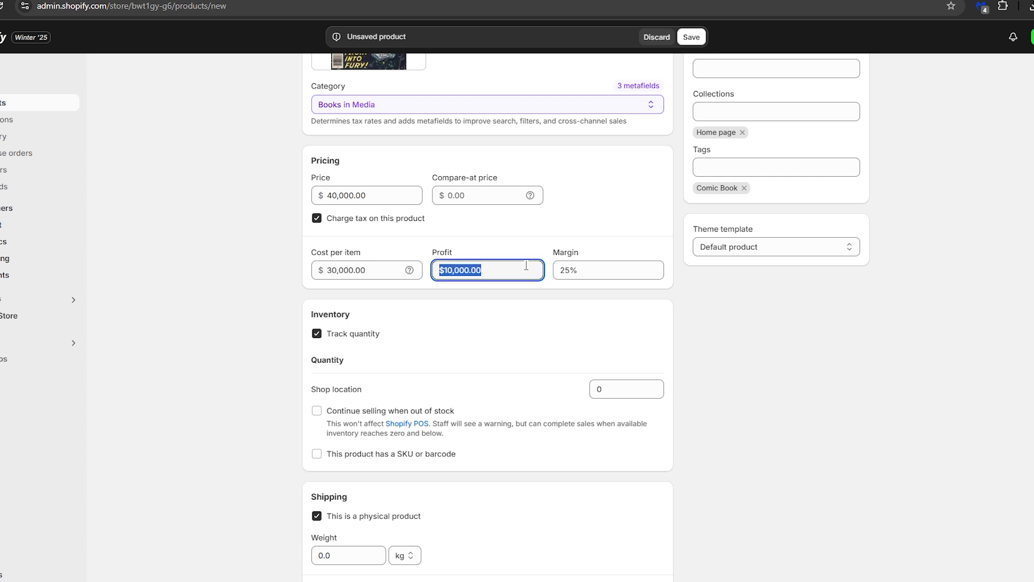
click(513, 238)
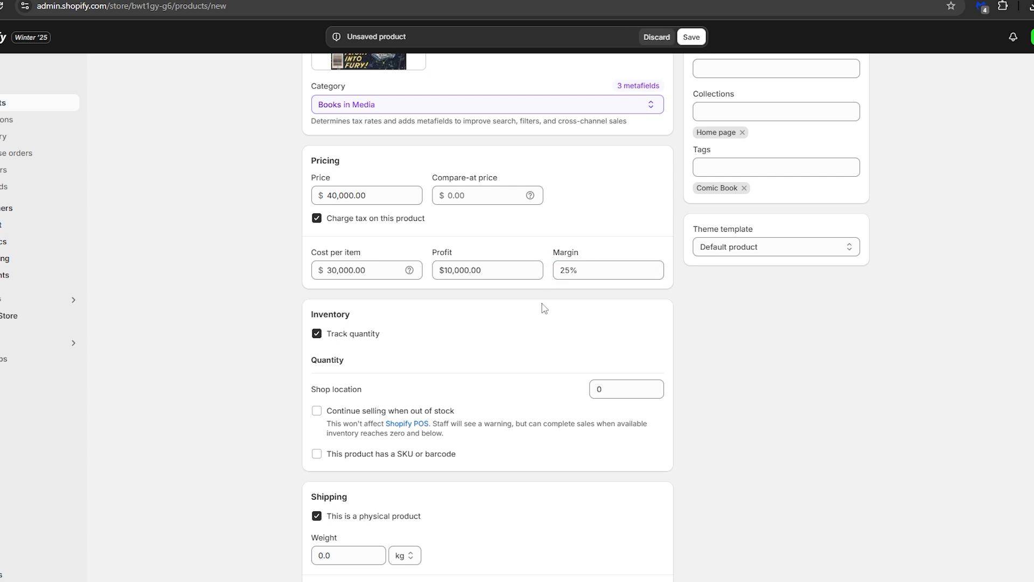
Step: Turn off quantity tracking in the product's inventory settings
scroll(536, 318, down, 2)
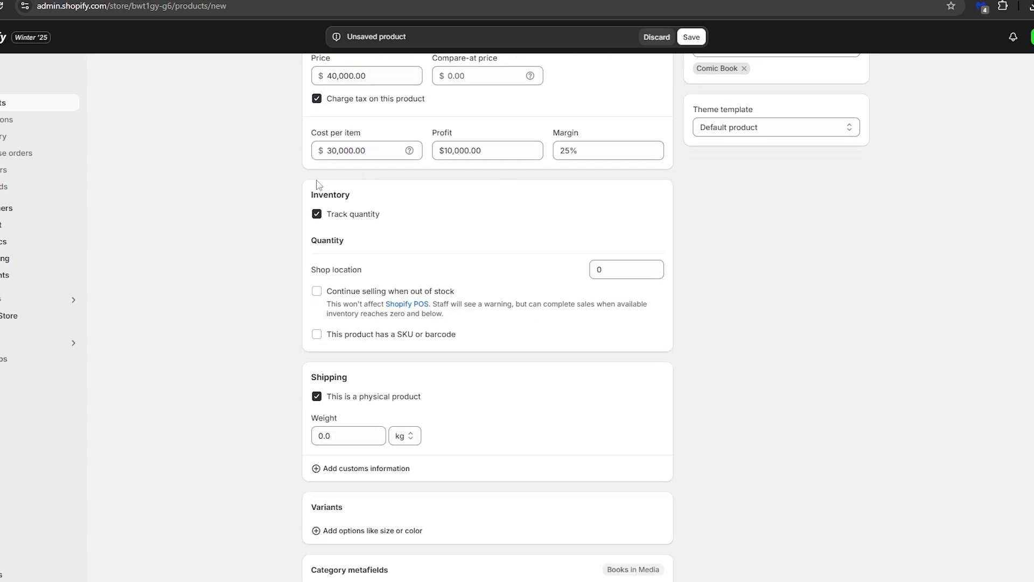
click(317, 213)
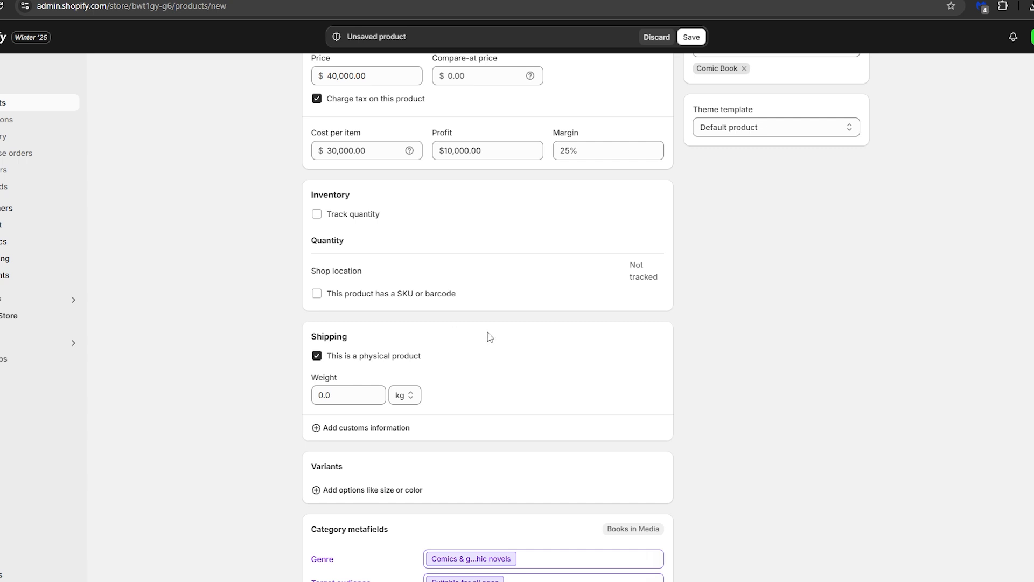
scroll(405, 257, down, 3)
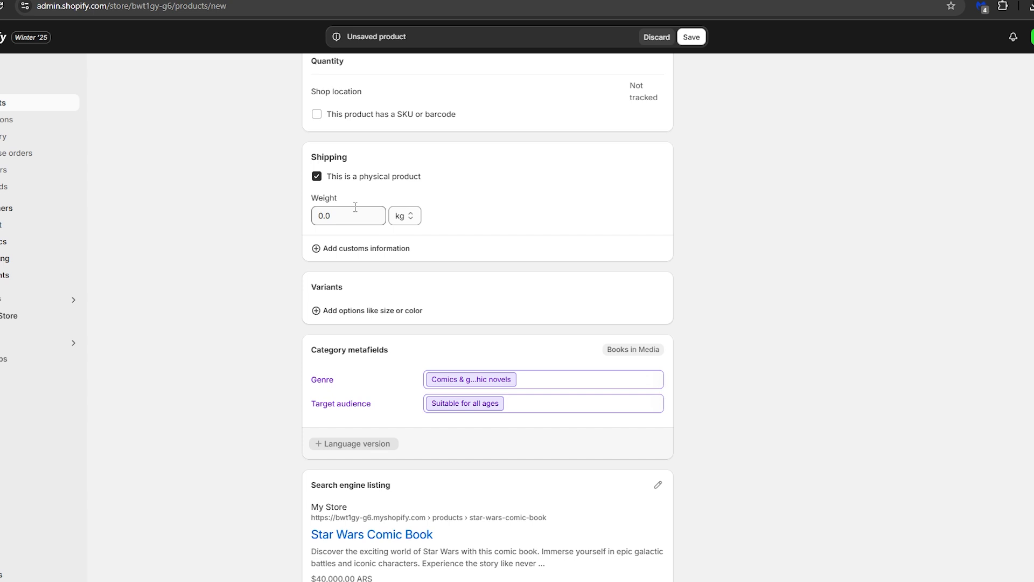
drag(348, 158, 311, 159)
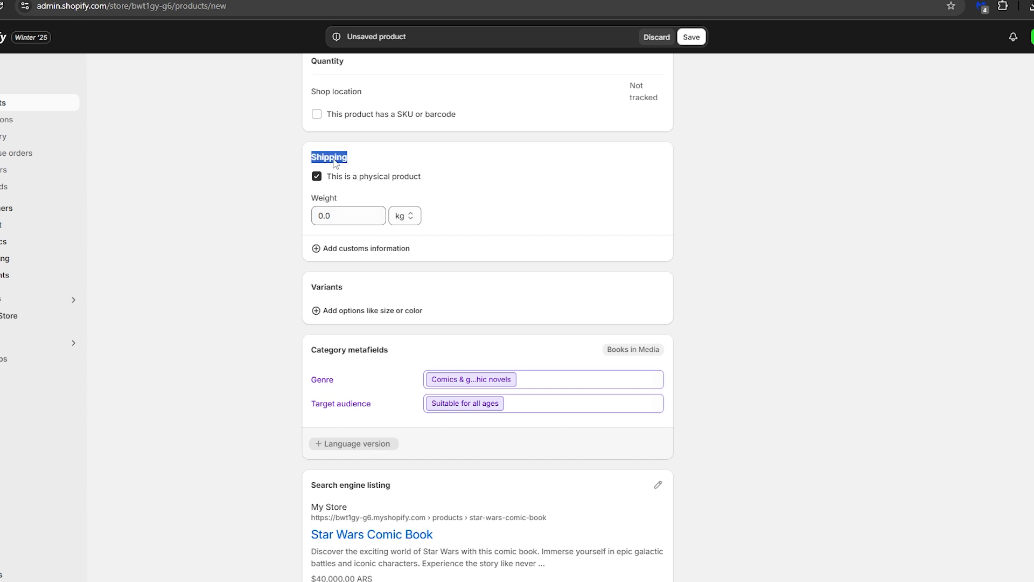
click(433, 163)
Step: Save the Star Wars Comic Book product and return to the product list
scroll(468, 220, down, 1)
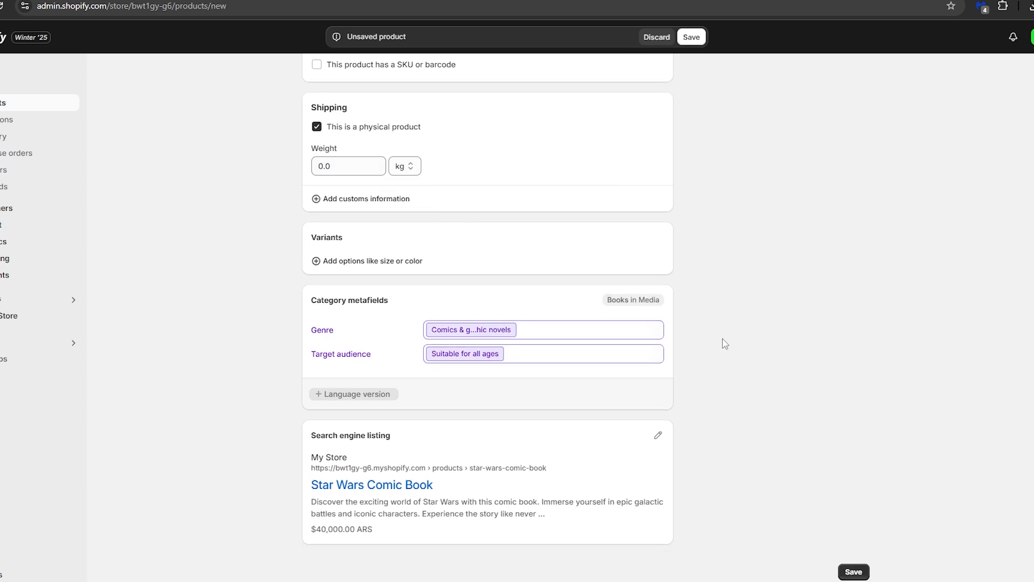
click(854, 572)
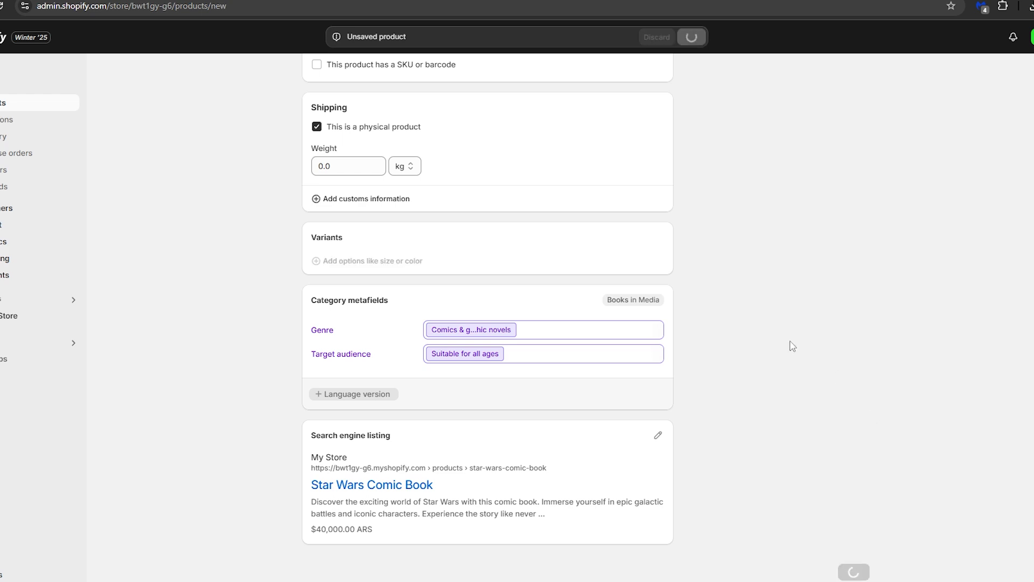
click(311, 80)
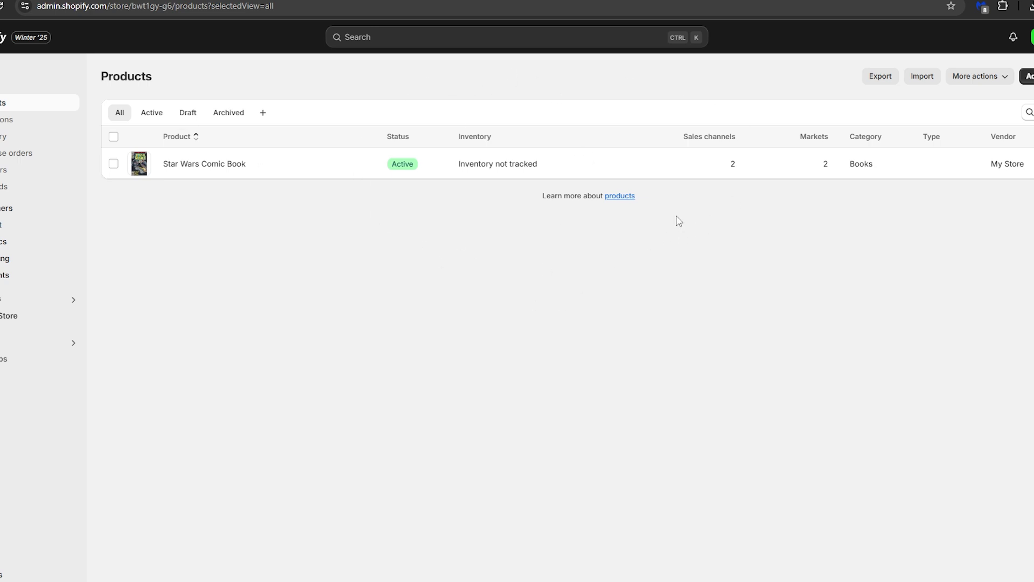
Step: Open a blank product form for adding another product
click(1027, 76)
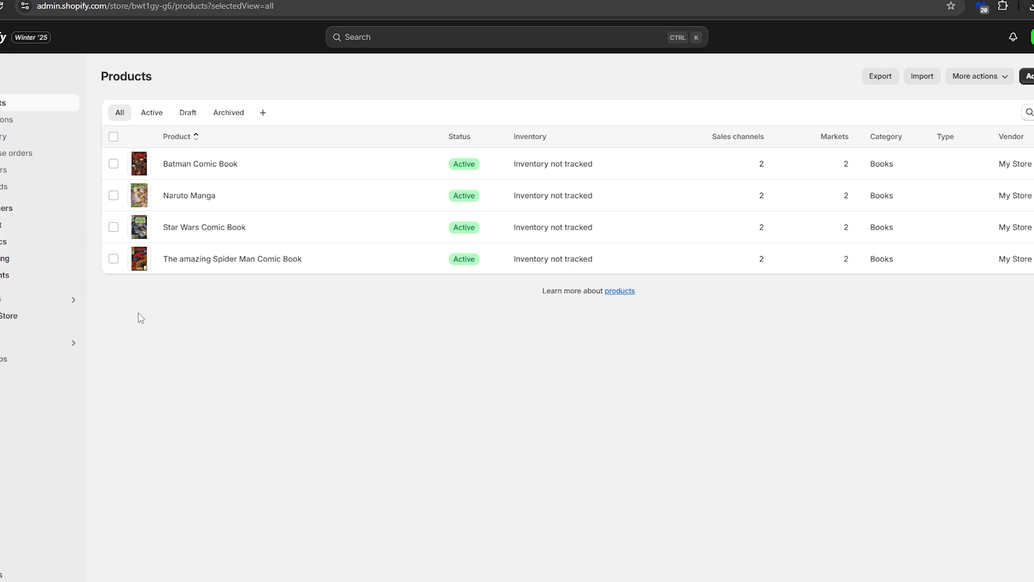
Step: Open the online store's Themes page and visit the Theme Store to explore more themes
click(11, 315)
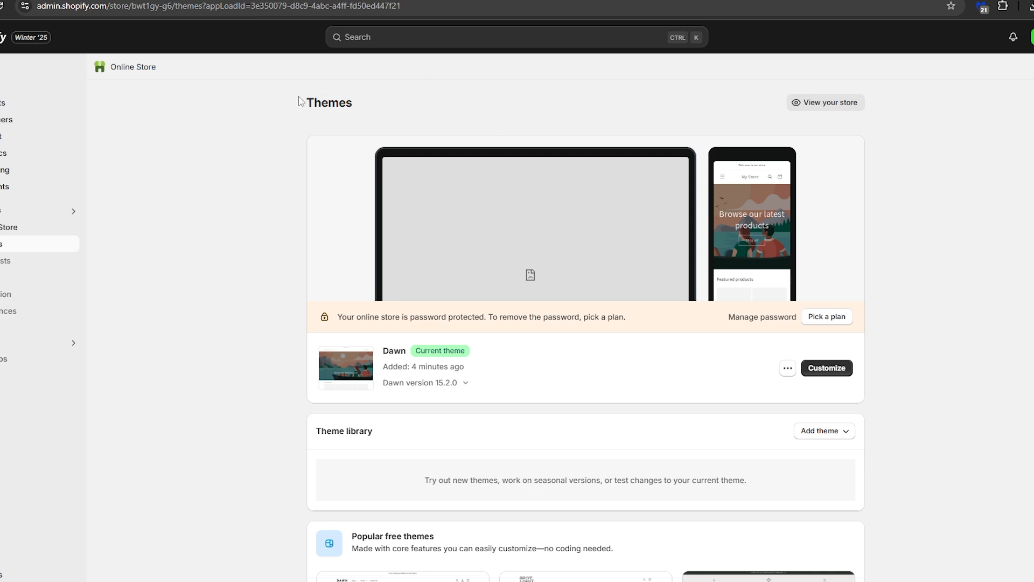
drag(300, 102, 382, 111)
click(393, 112)
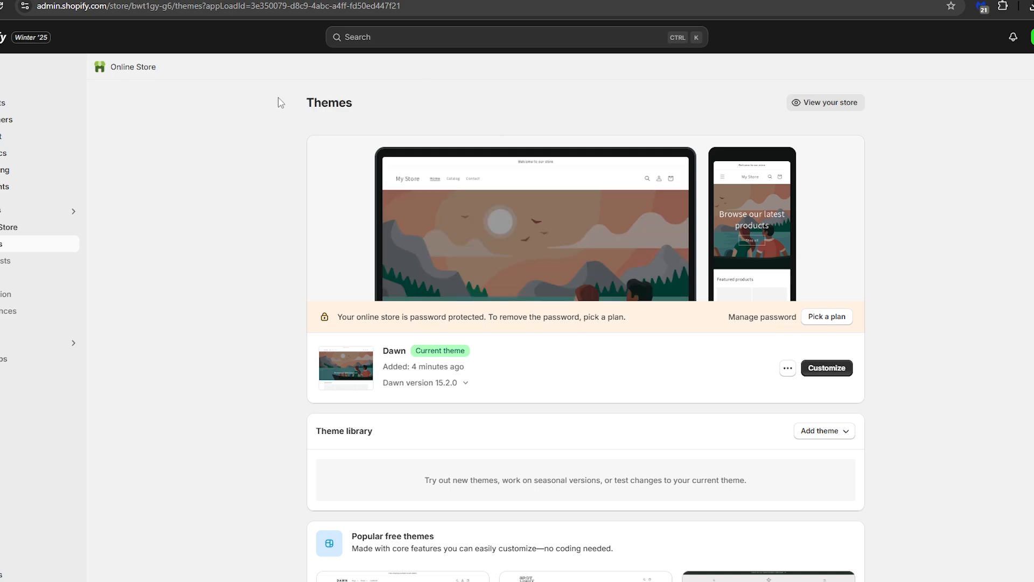
drag(302, 106, 383, 113)
click(328, 106)
scroll(425, 156, down, 8)
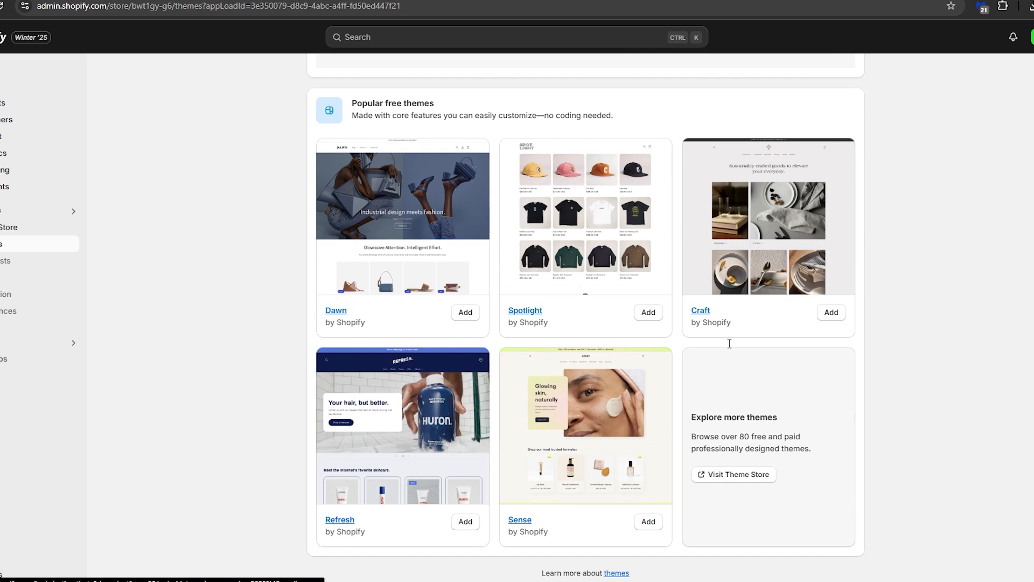
click(725, 474)
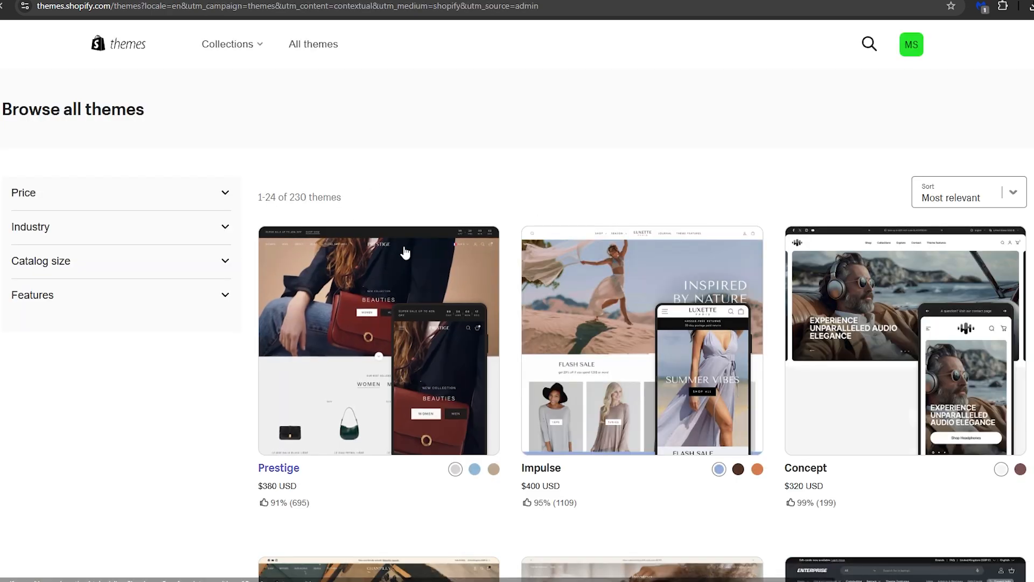
Step: Browse the Theme Store's full theme list to compare the available designs and prices
scroll(420, 253, down, 10)
scroll(442, 260, down, 20)
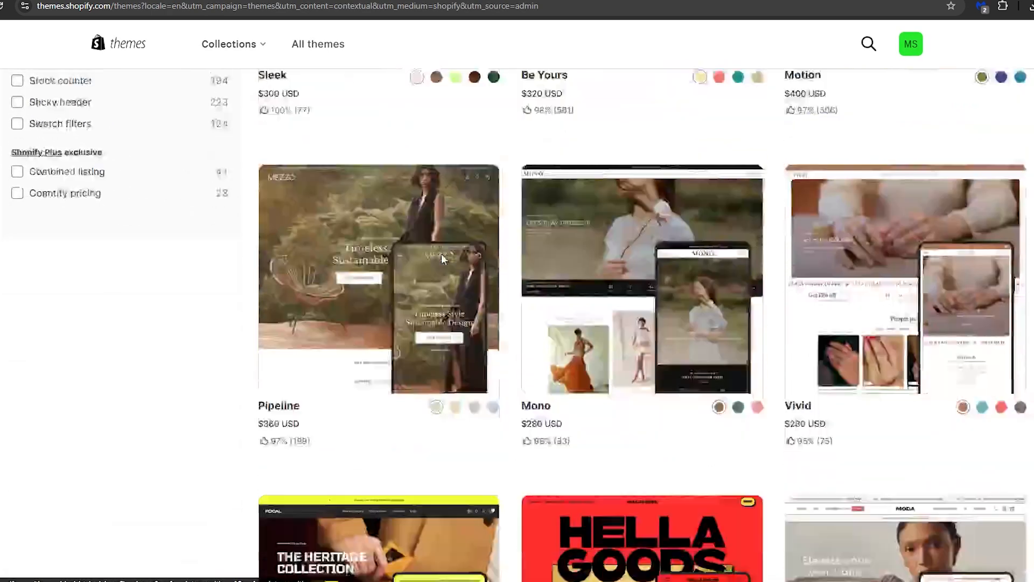
scroll(466, 269, down, 5)
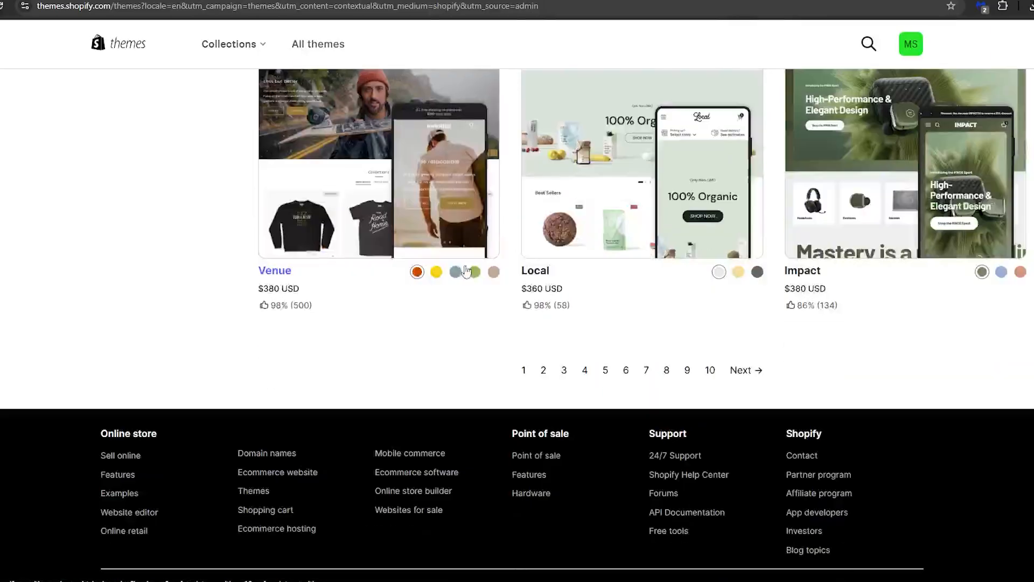
scroll(472, 302, up, 7)
scroll(484, 311, up, 20)
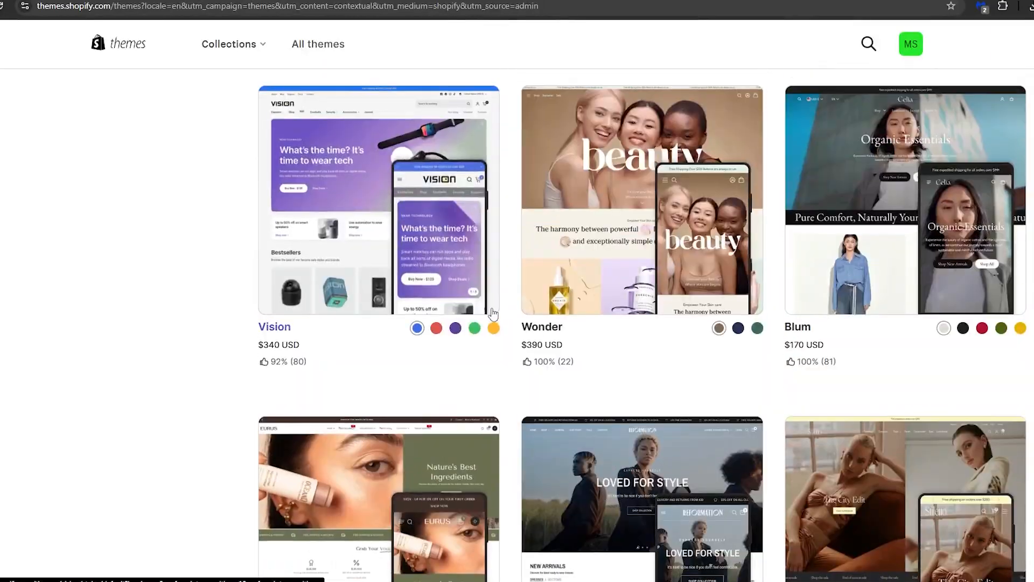
scroll(501, 269, up, 11)
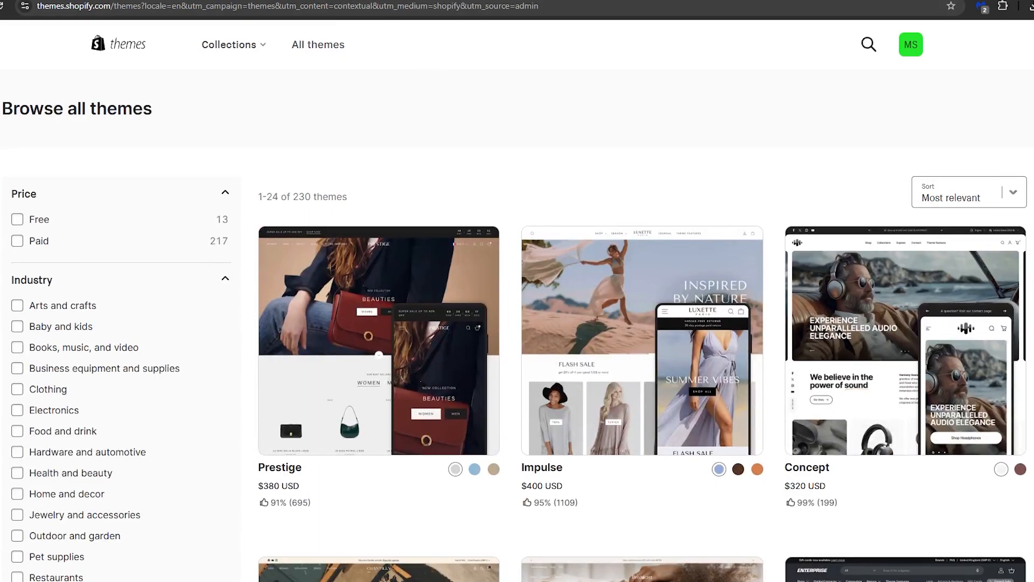
Step: Return to the store admin's Themes page and open the current Dawn theme for customization
click(259, 1)
scroll(659, 312, up, 7)
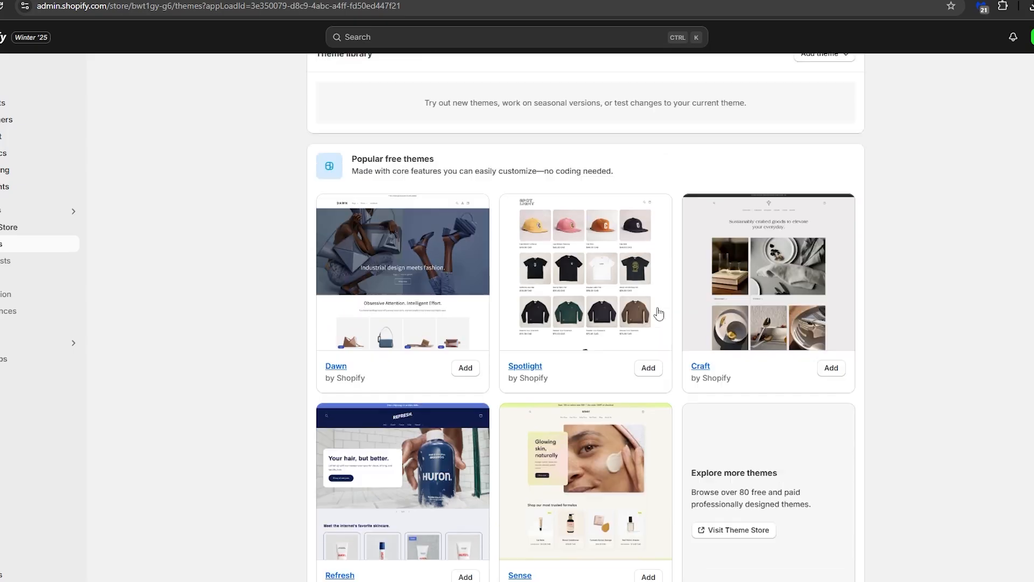
click(834, 354)
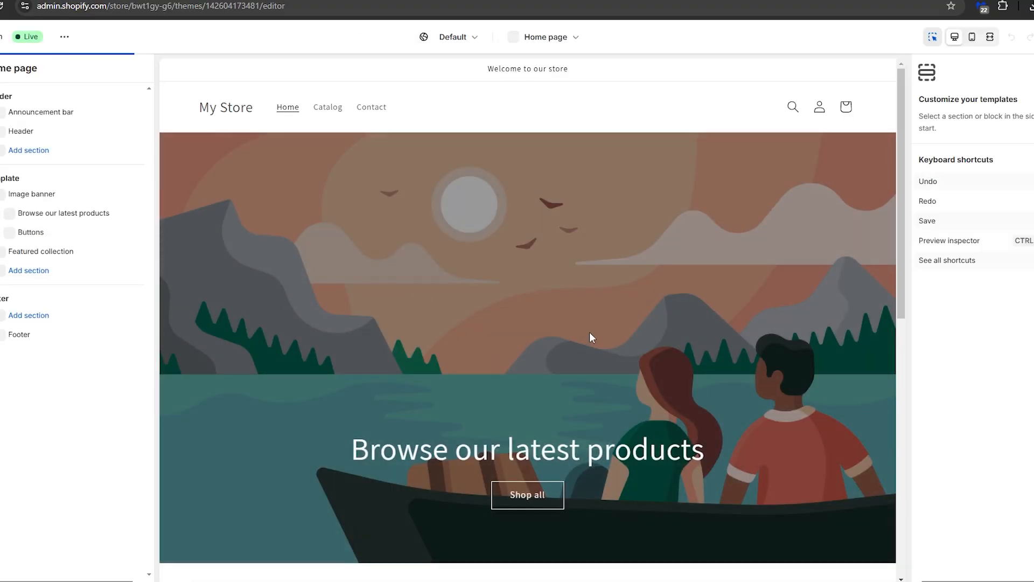
Step: Upload a photo of comic book shelves and set it as the home page image banner's first image
click(590, 332)
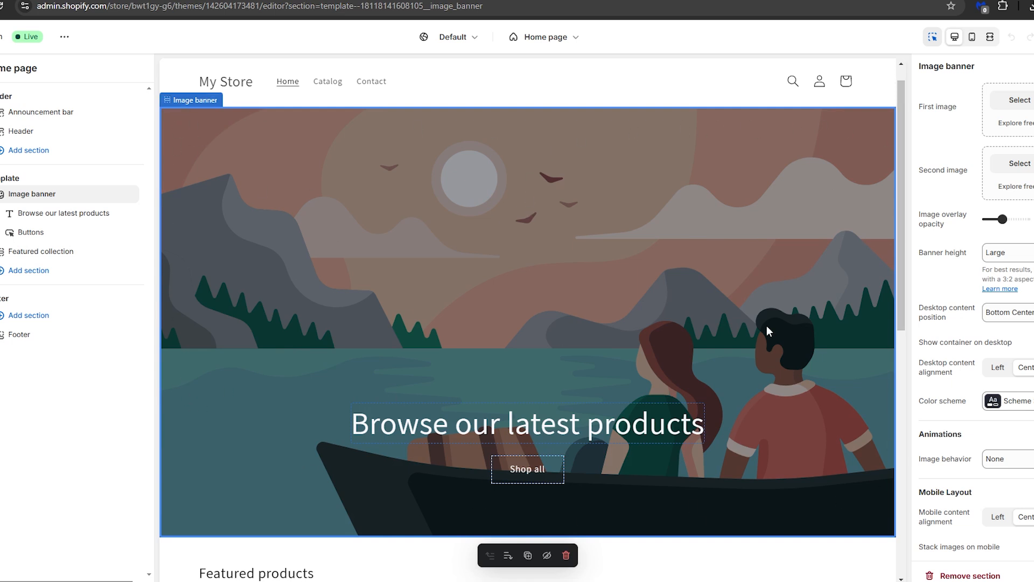
scroll(999, 401, down, 2)
scroll(1001, 398, up, 2)
click(1020, 101)
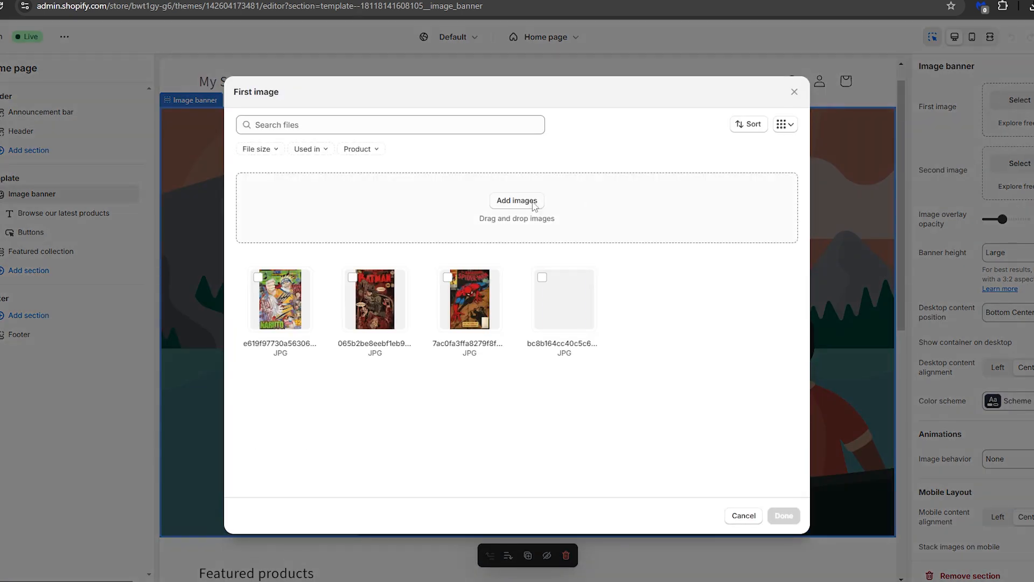
click(518, 200)
double_click(358, 154)
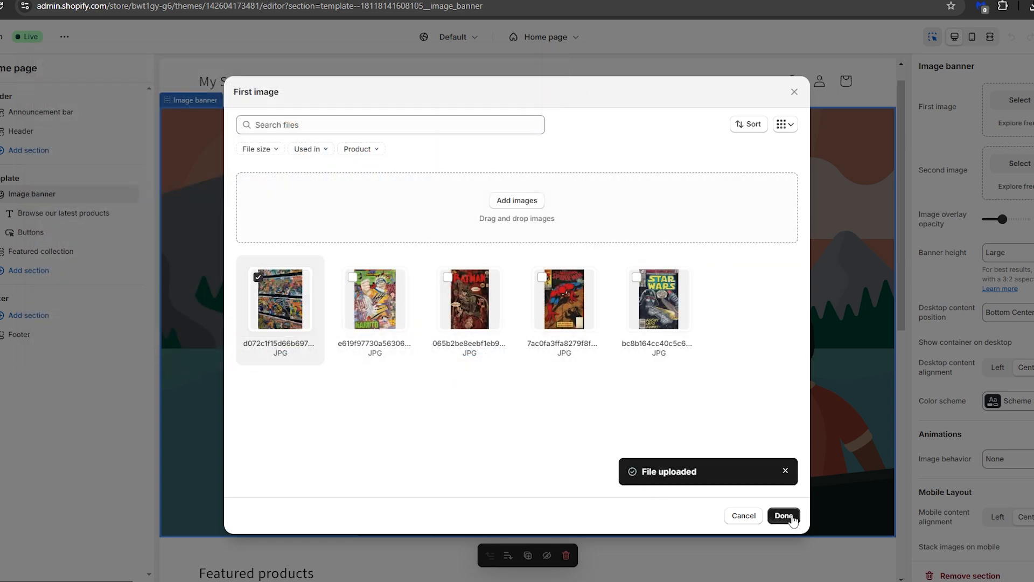
click(783, 515)
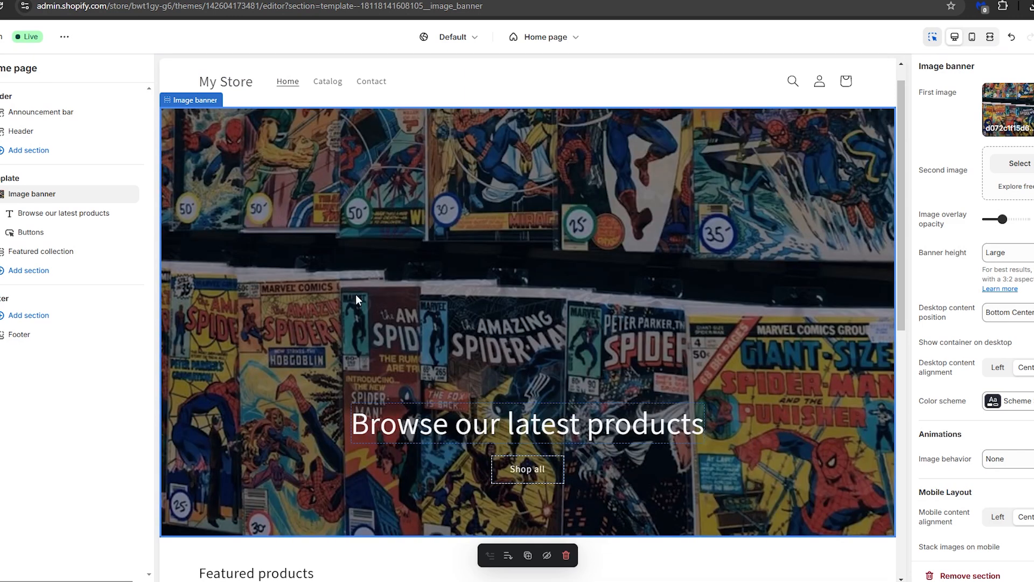
Step: Change the image banner's heading to "Welcome To My Comic Bookstore"
click(465, 425)
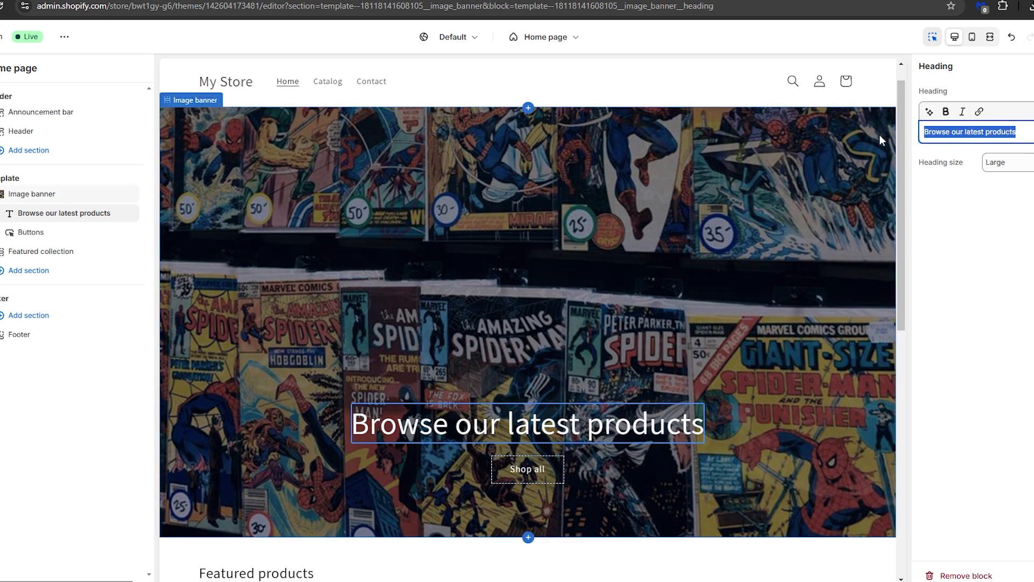
text(Welcom)
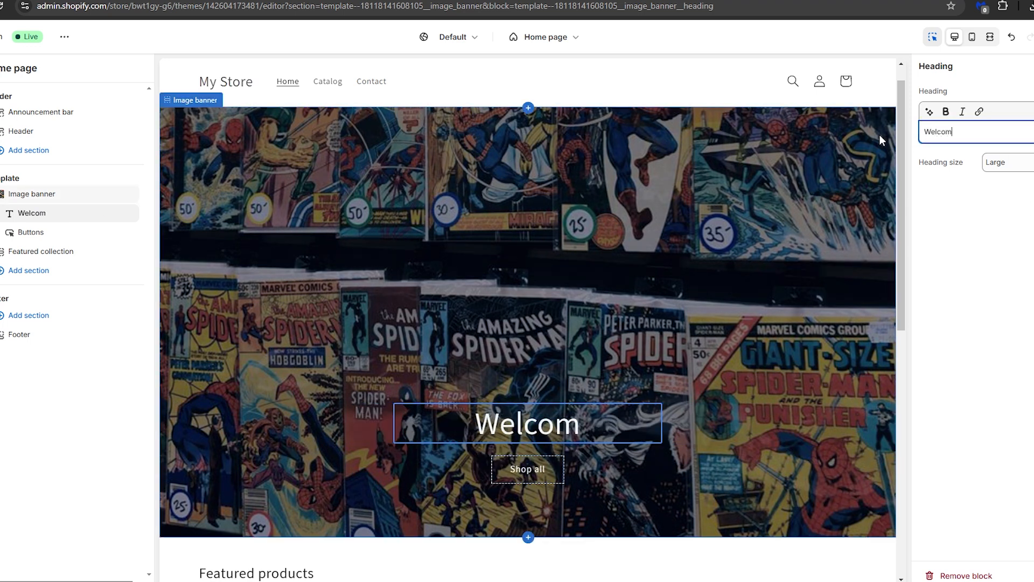
text(e To My c)
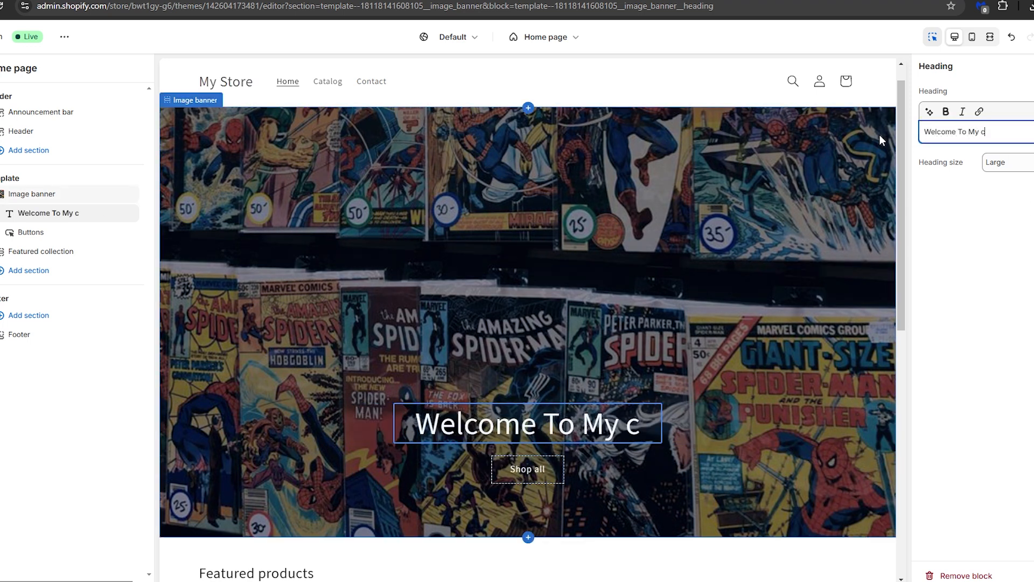
text(omics)
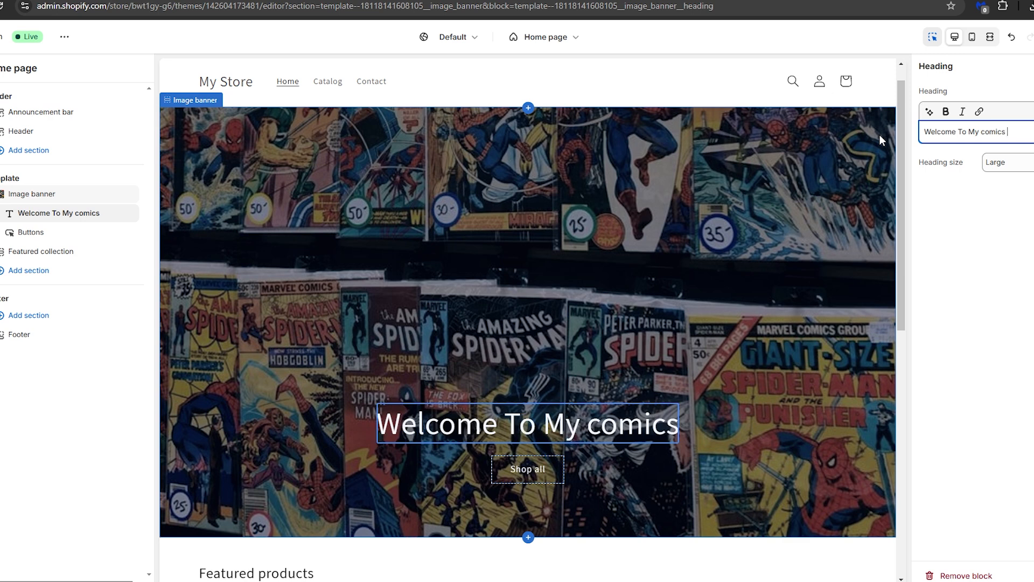
key(BackSpace)
key(BackSpace)
key(BackSpace)
key(BackSpace)
key(BackSpace)
key(BackSpace)
key(BackSpace)
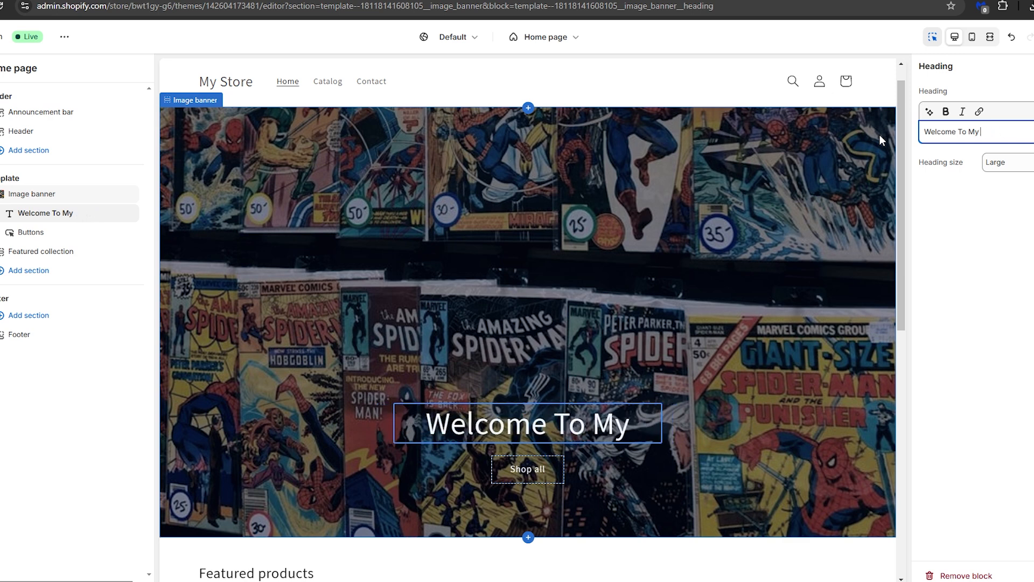
text(Comic Booksto)
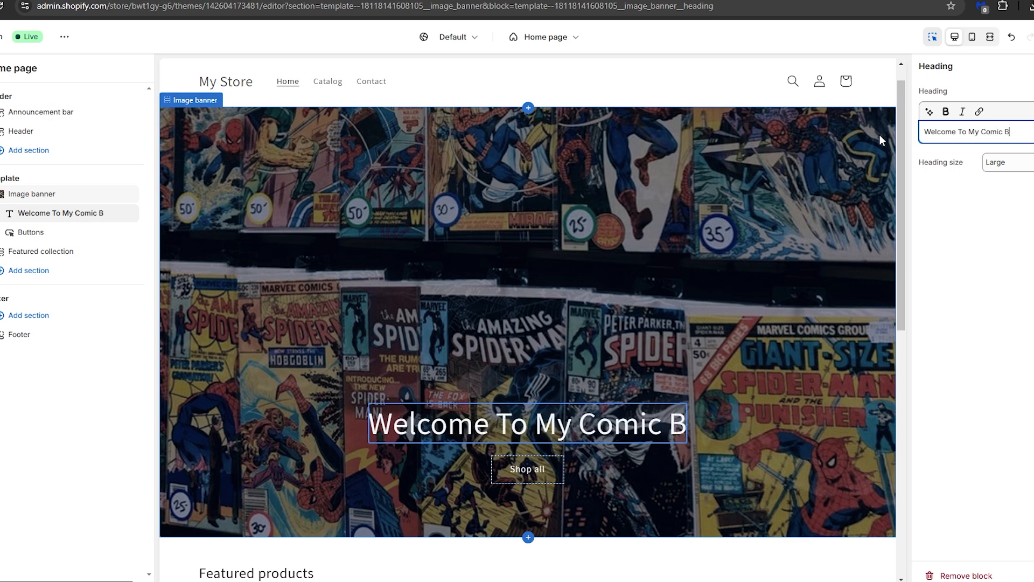
text(re)
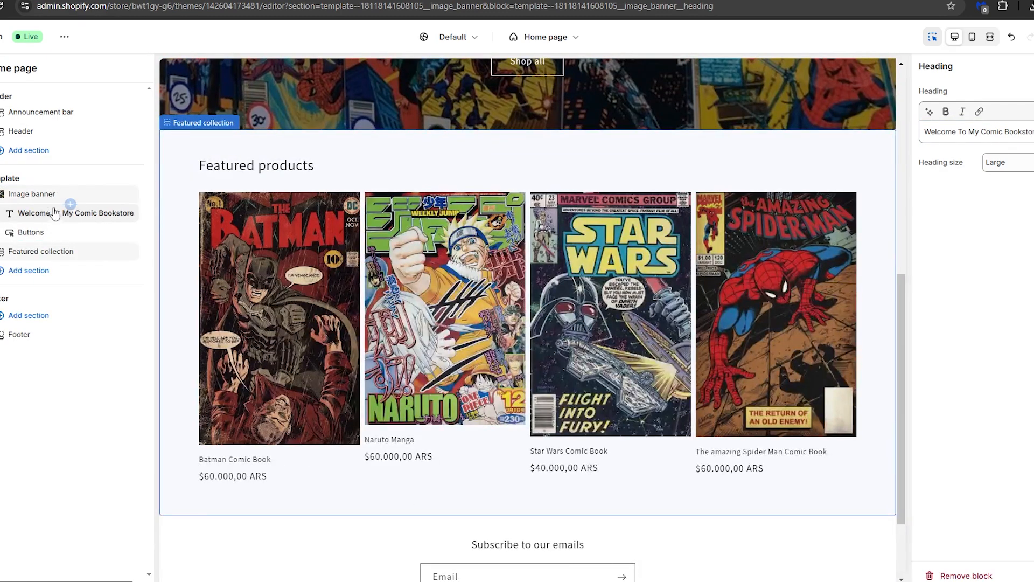
Step: Add a Featured product section below the featured collection in the home page template
scroll(321, 362, down, 2)
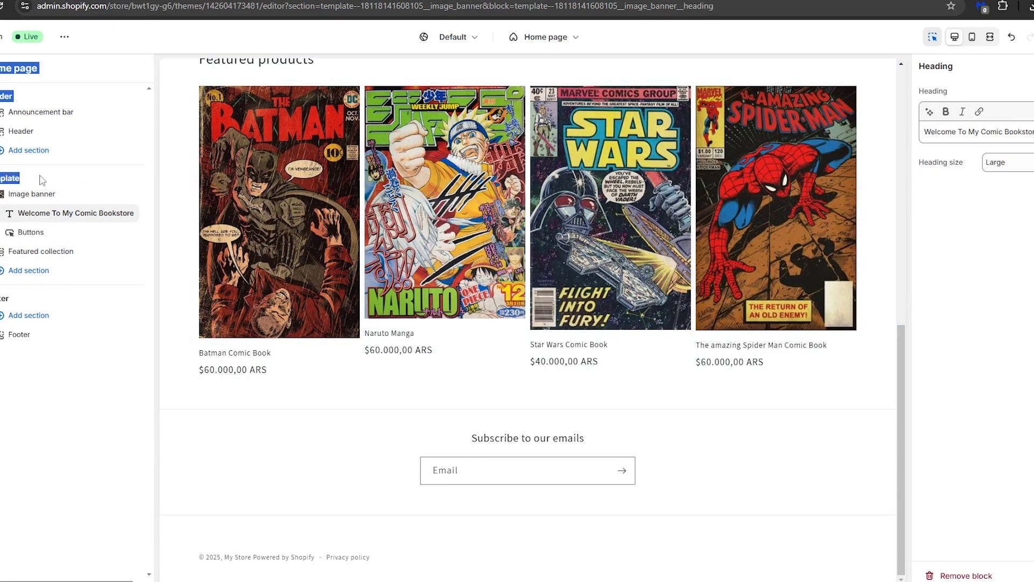
click(37, 274)
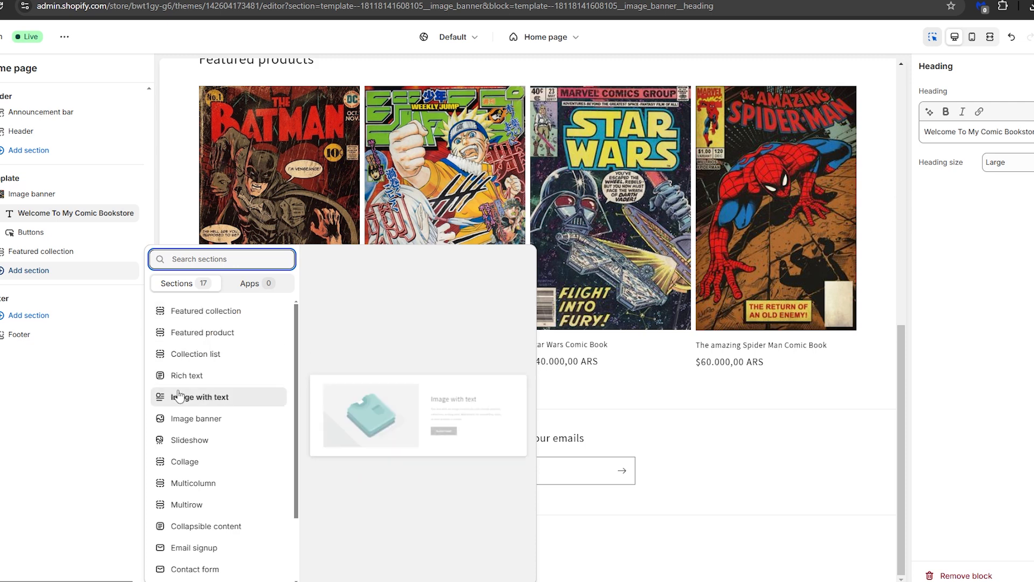
click(194, 333)
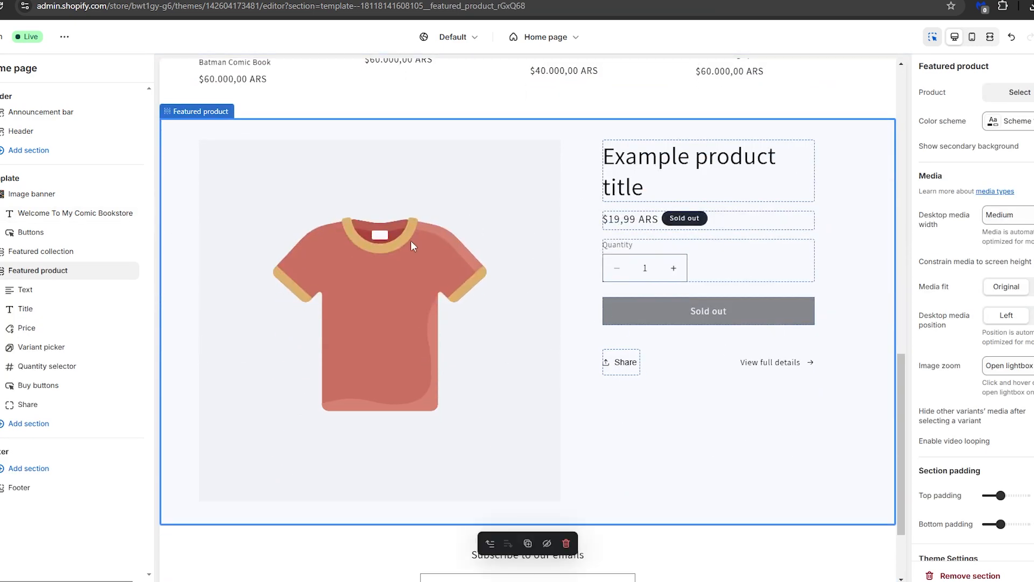
Step: Assign Batman Comic Book to the Featured product section and give the section the black color scheme
click(1019, 93)
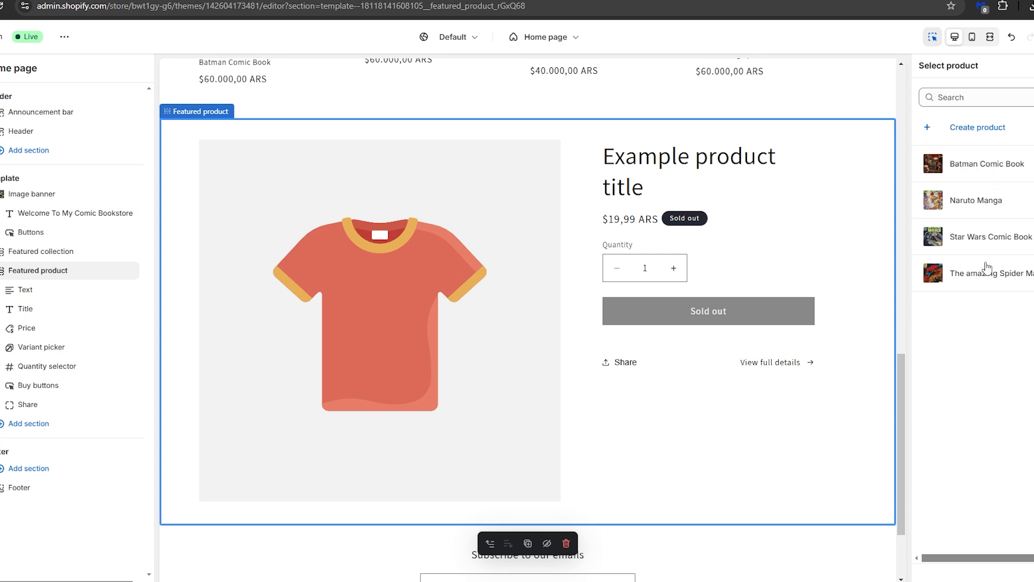
click(1004, 170)
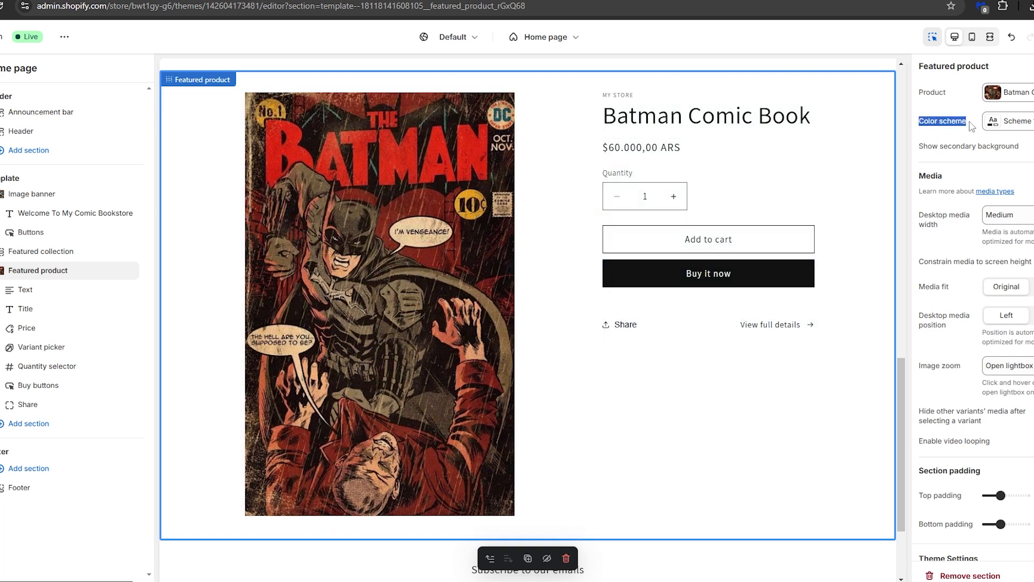
click(1010, 129)
click(1005, 257)
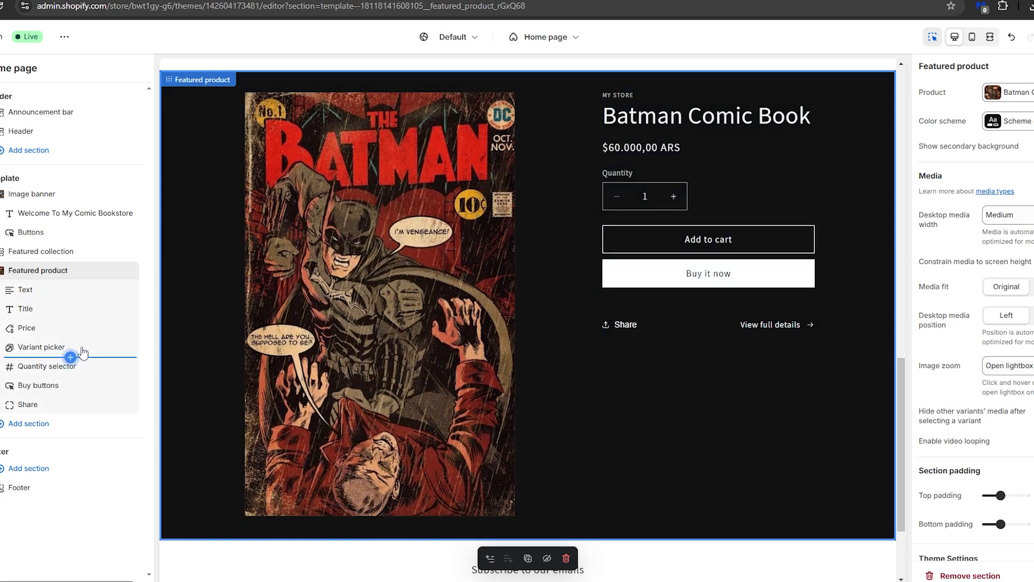
click(24, 425)
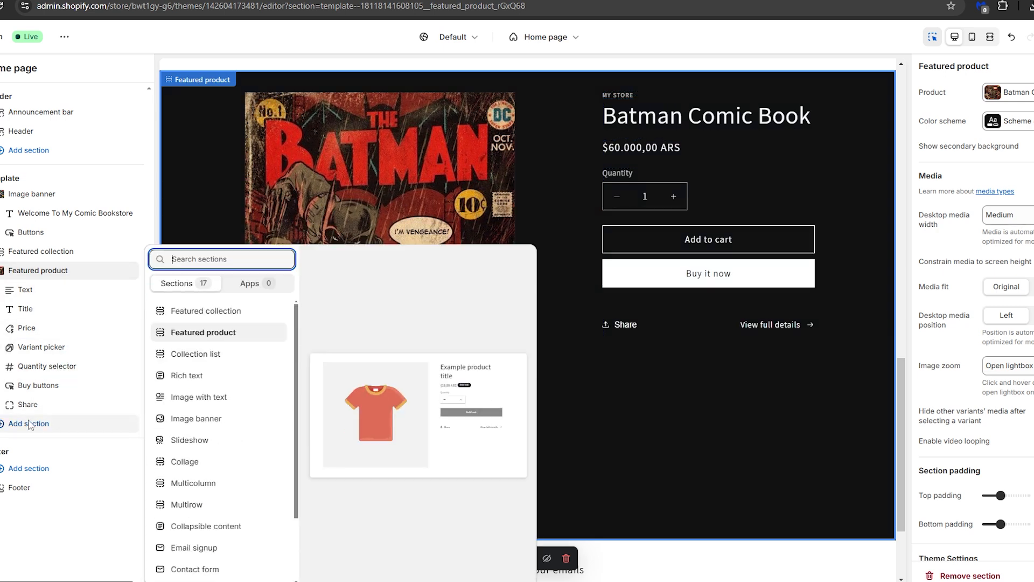
click(190, 311)
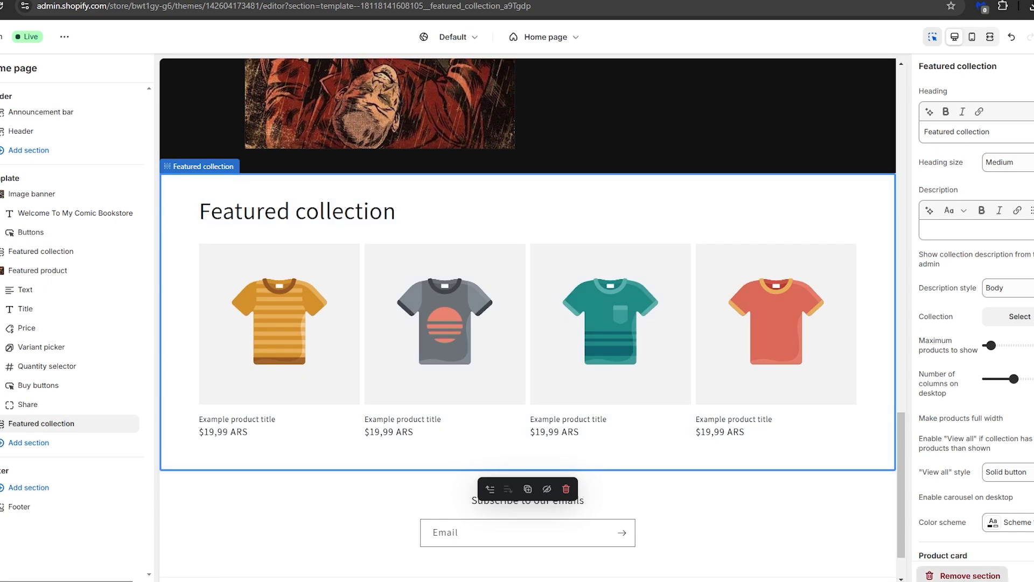
click(952, 575)
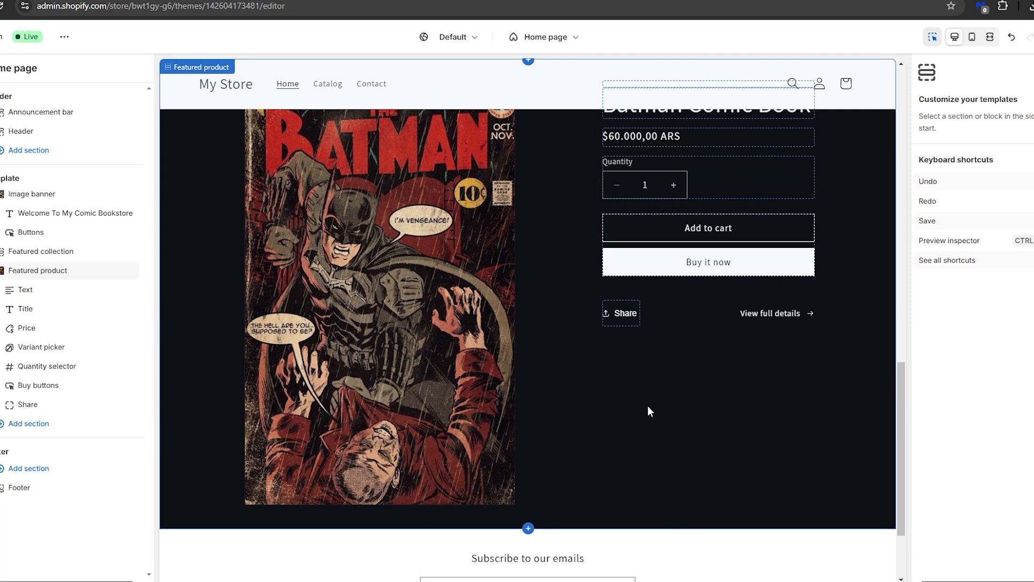
Step: Check which section types can be added to the footer and header without adding any
click(42, 472)
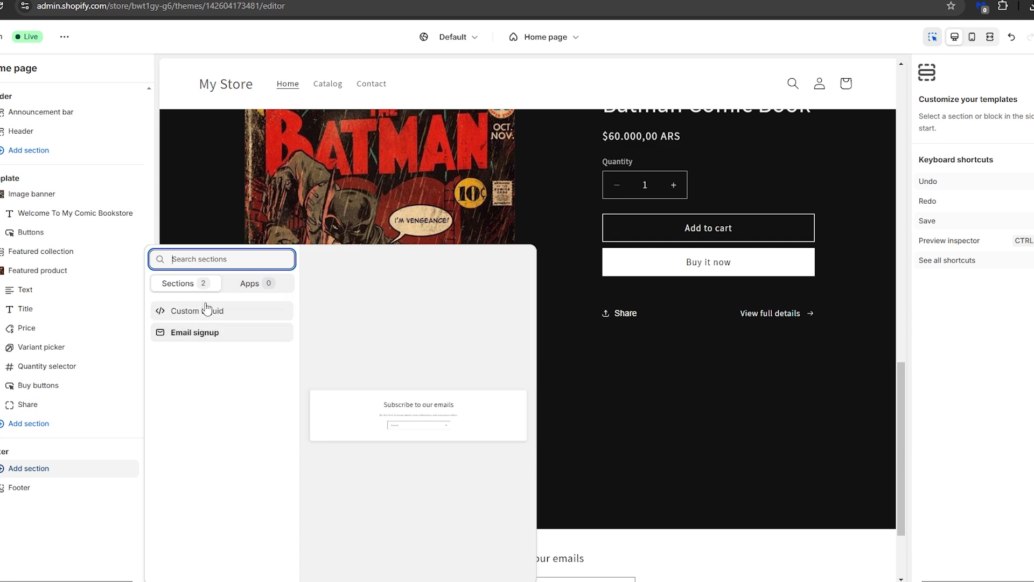
key(Escape)
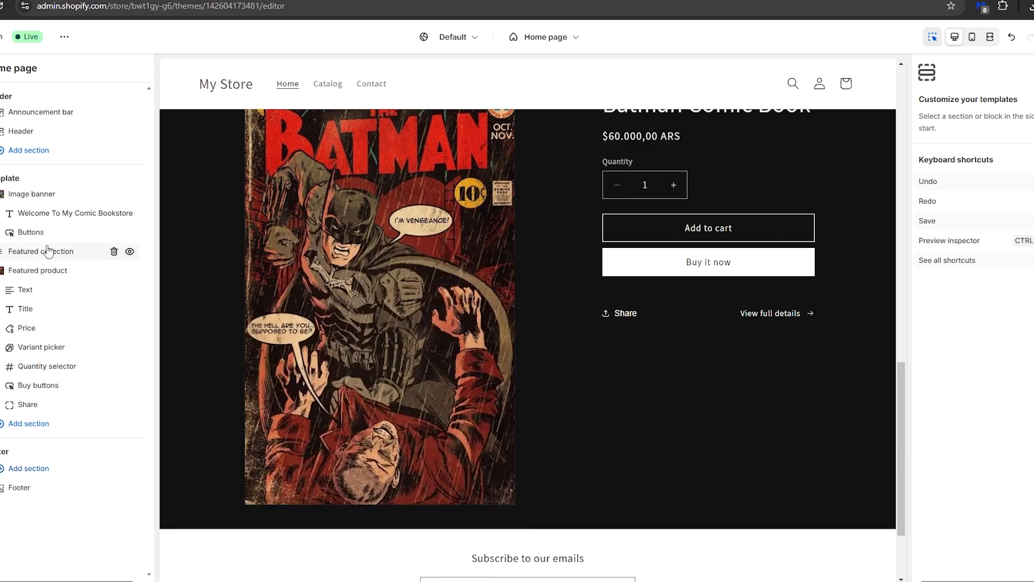
click(43, 151)
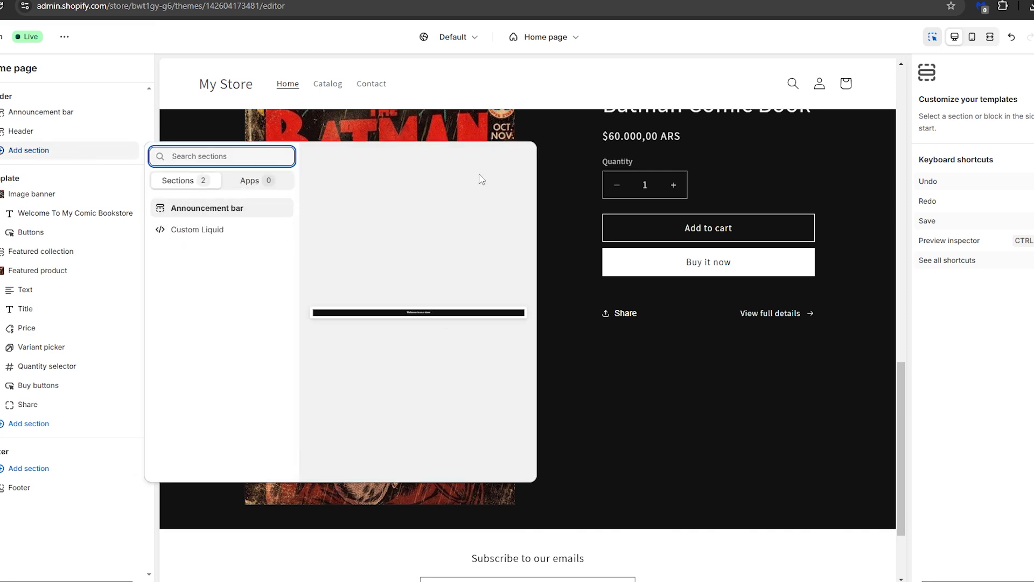
click(524, 92)
Step: Open the header section's settings and save the theme changes
scroll(557, 325, up, 15)
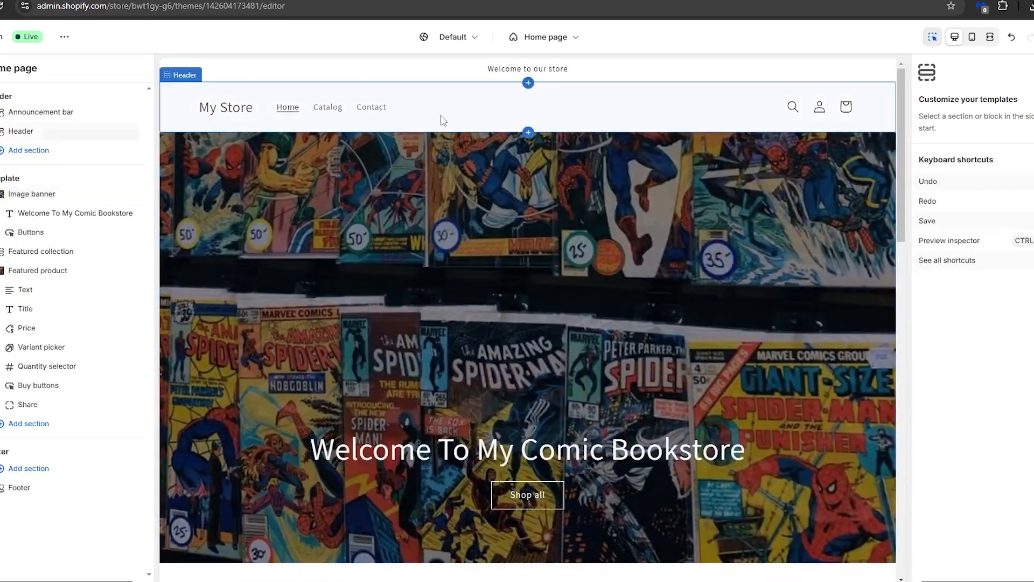
click(441, 120)
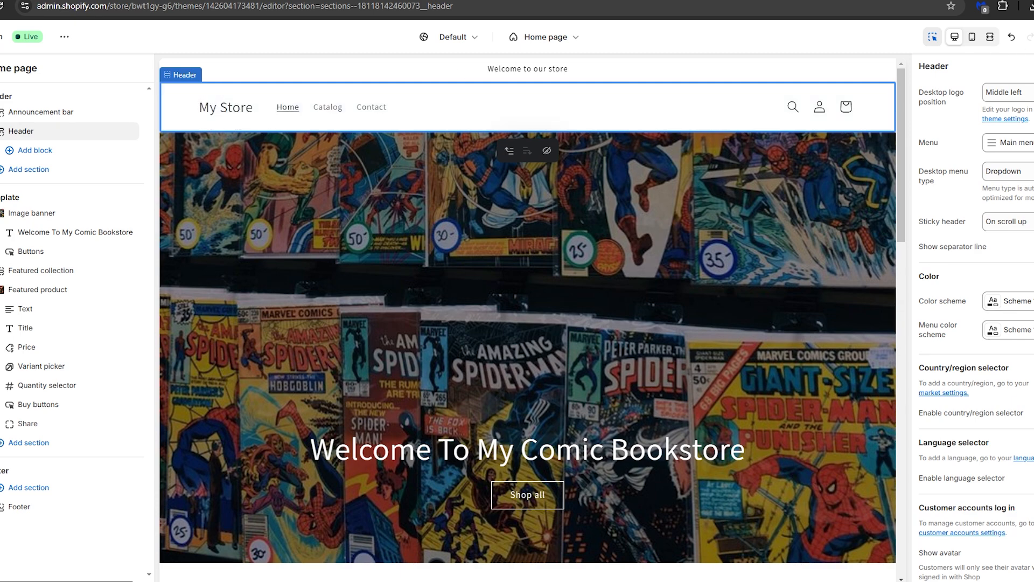
key(ctrl+s)
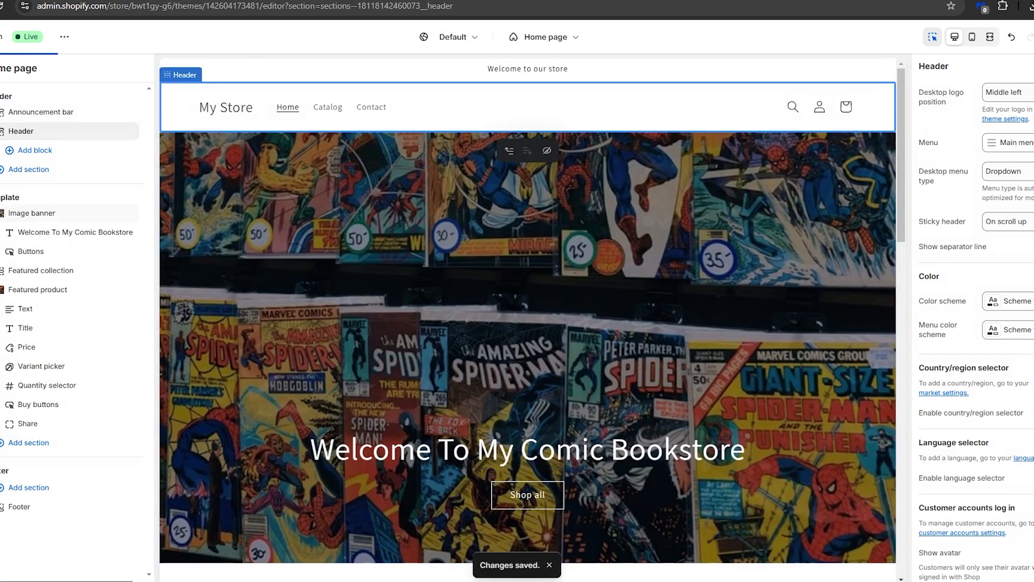
Step: Leave the theme editor and open the Name your store task from the home page's setup guide
click(0, 37)
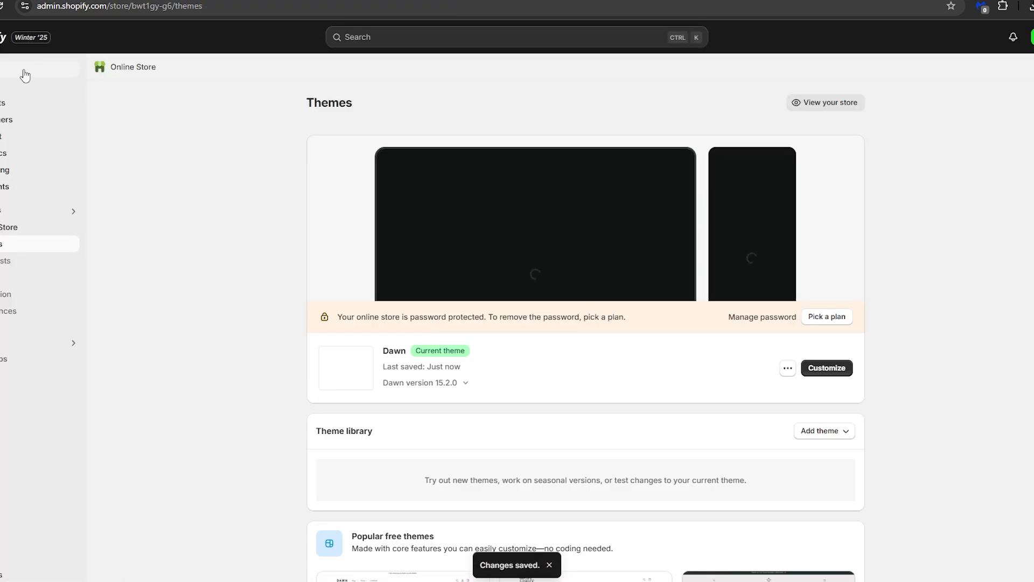
click(5, 71)
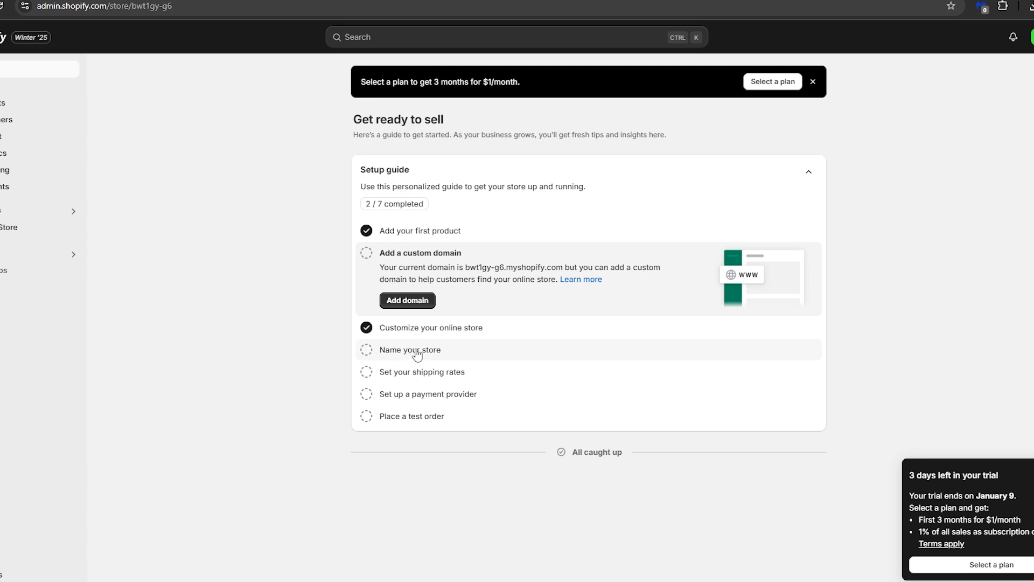
click(412, 350)
click(407, 341)
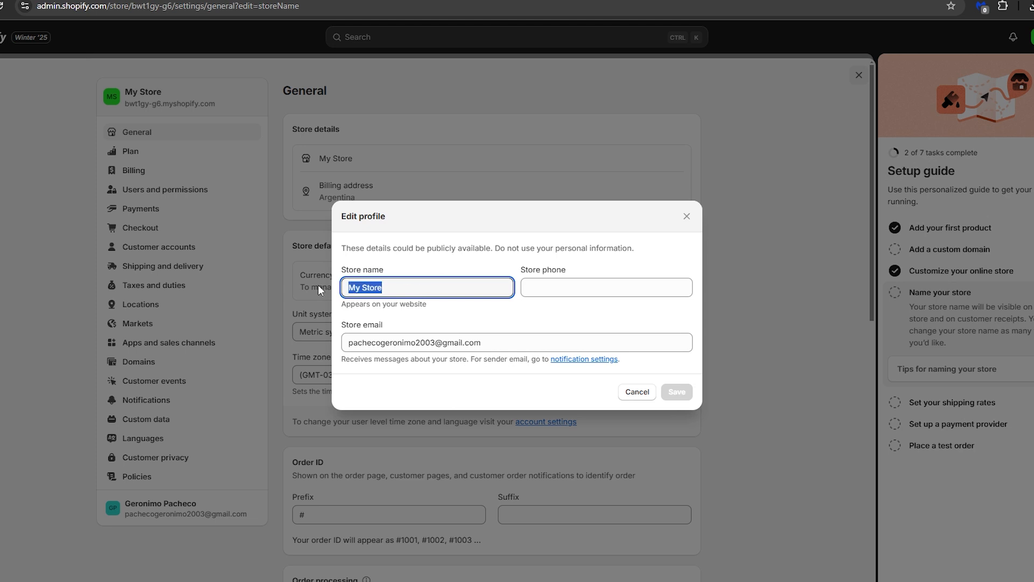
Step: Set the store name to Comic bookstore, save the profile and close the settings
key(BackSpace)
text(Com)
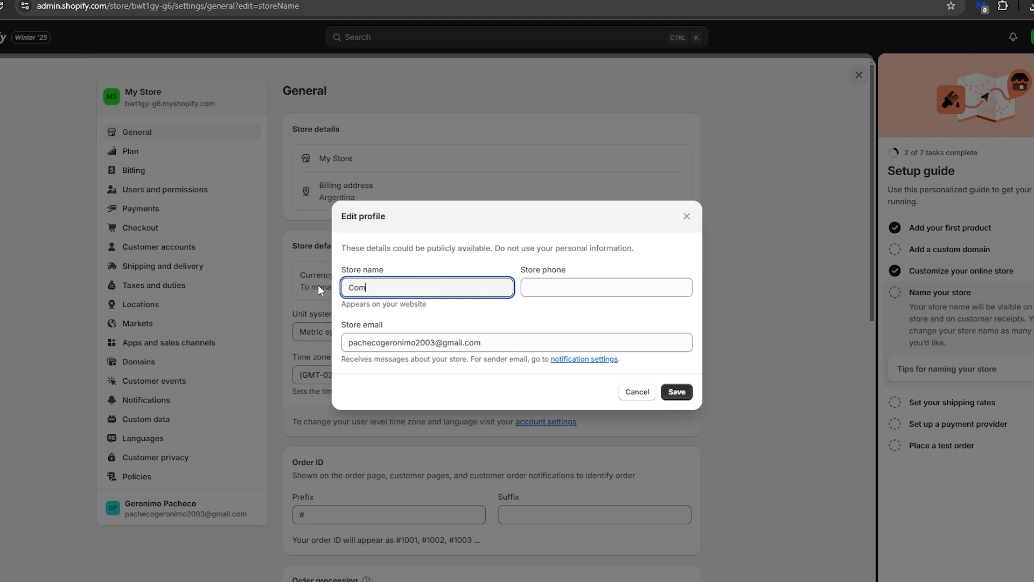
text(ic bookstore)
click(686, 394)
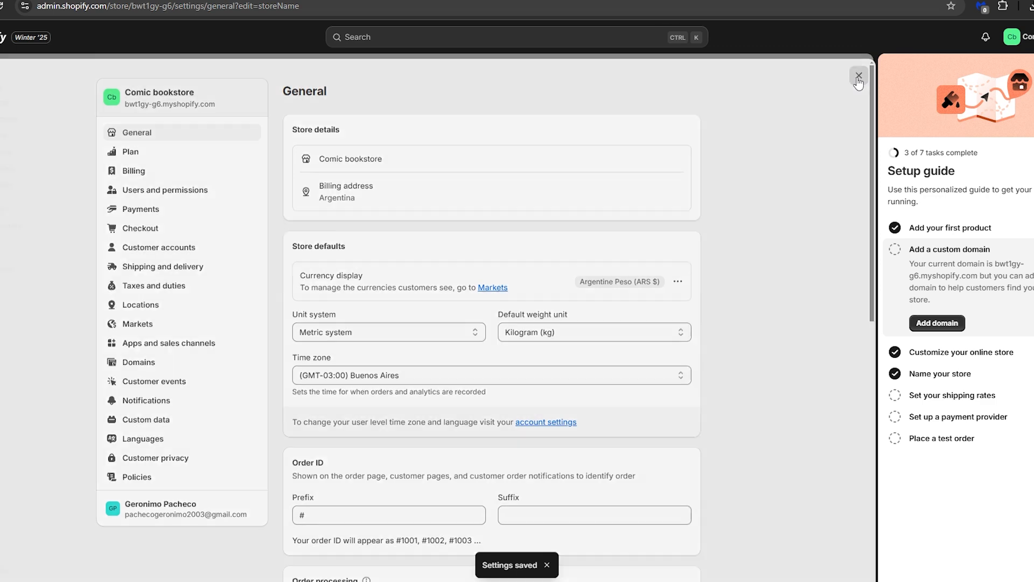
click(858, 77)
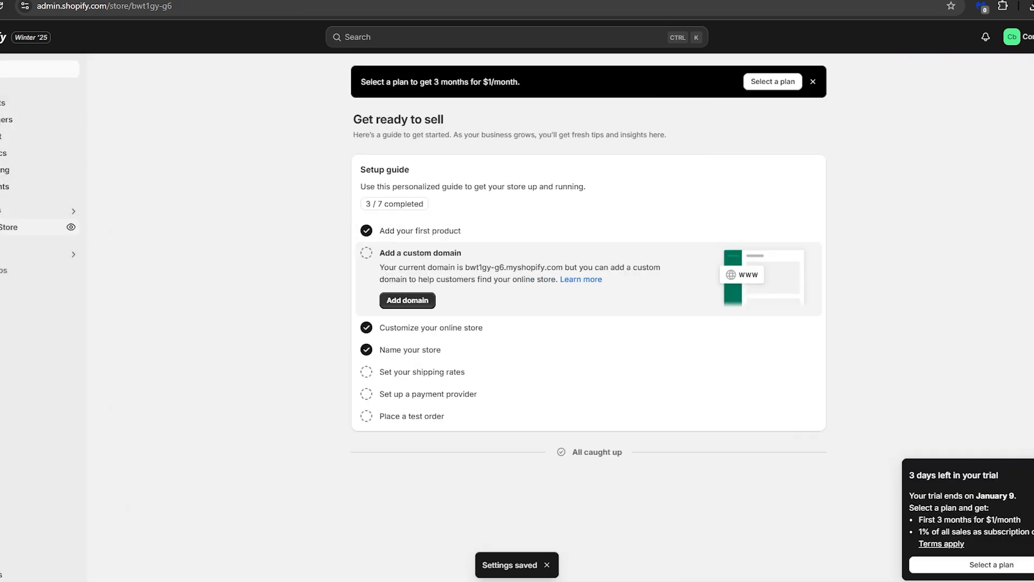
Step: Preview the Dawn theme from the online store's themes and review the header, image banner, featured products and featured Batman Comic Book
click(32, 227)
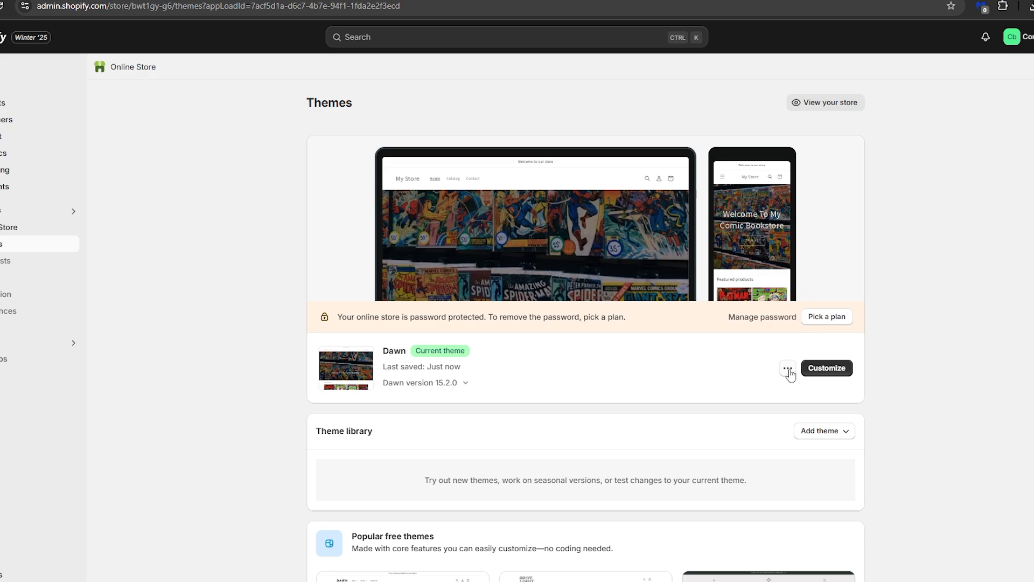
click(788, 371)
click(714, 393)
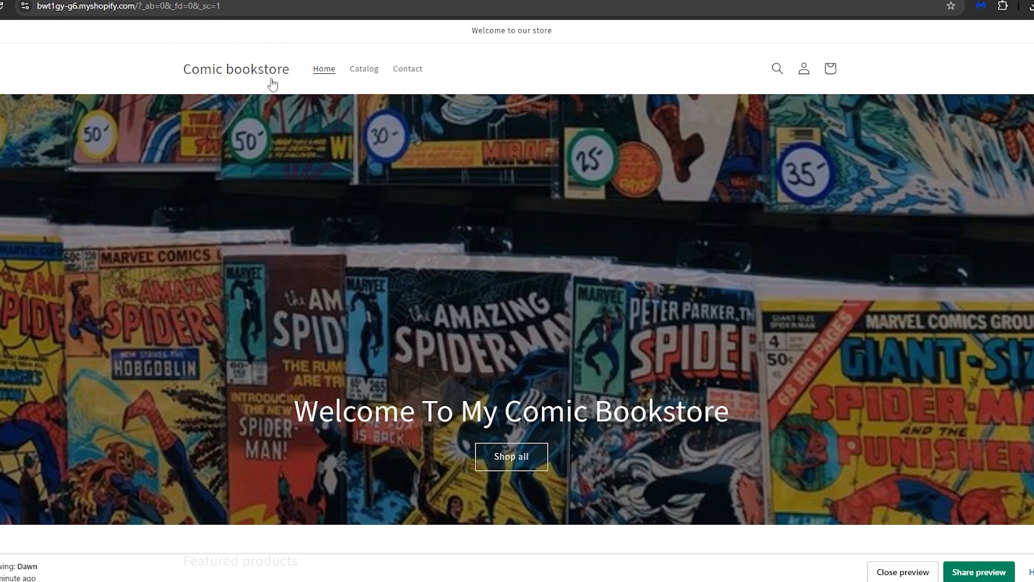
scroll(272, 151, down, 10)
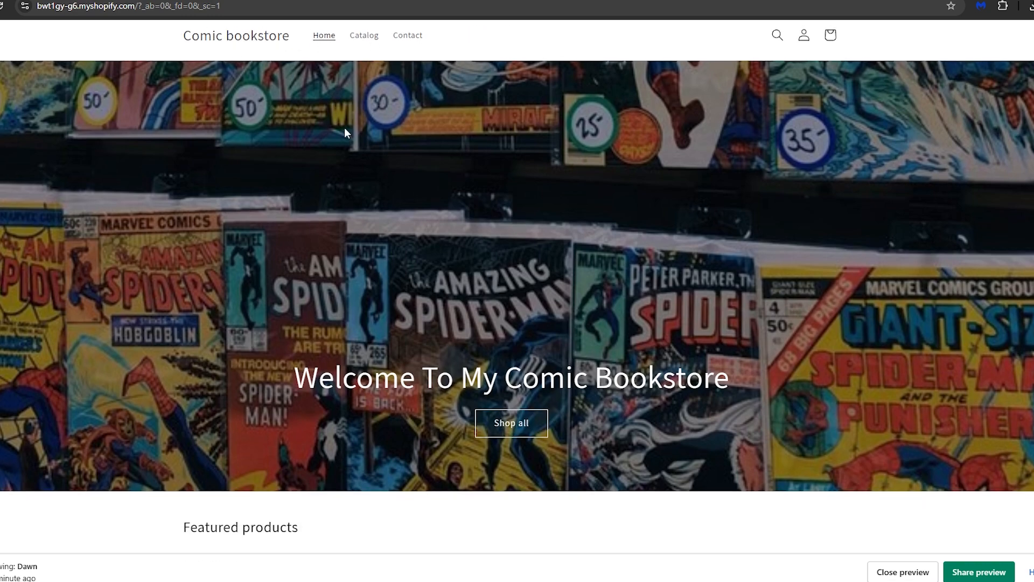
scroll(422, 175, down, 7)
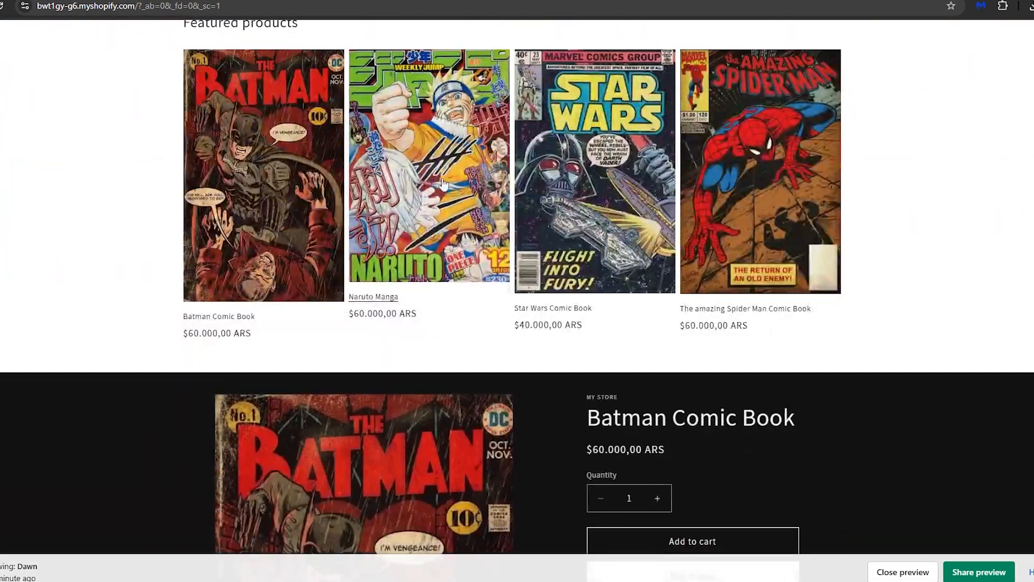
scroll(470, 204, up, 15)
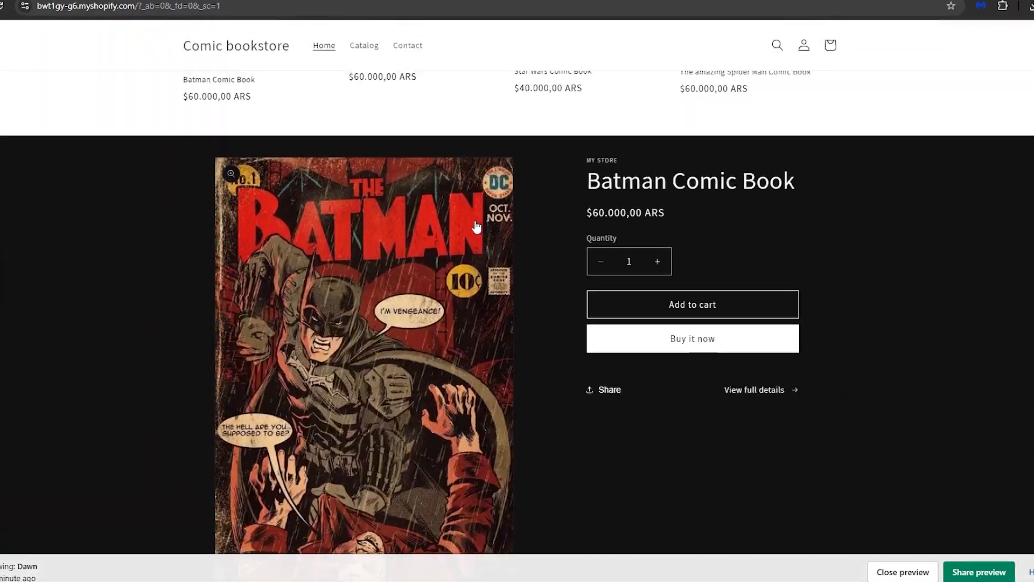
scroll(476, 244, up, 4)
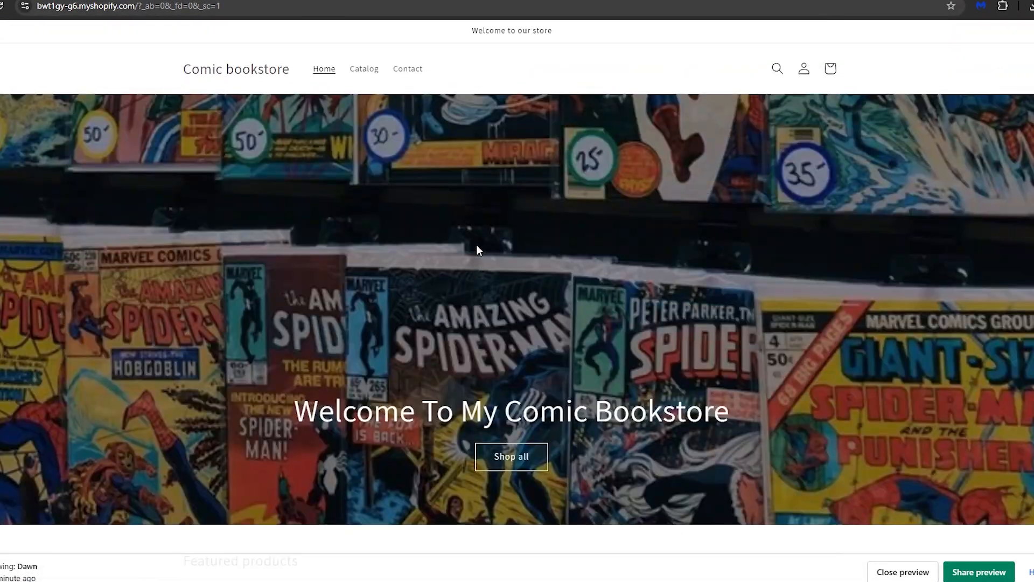
scroll(370, 259, down, 6)
scroll(390, 254, down, 2)
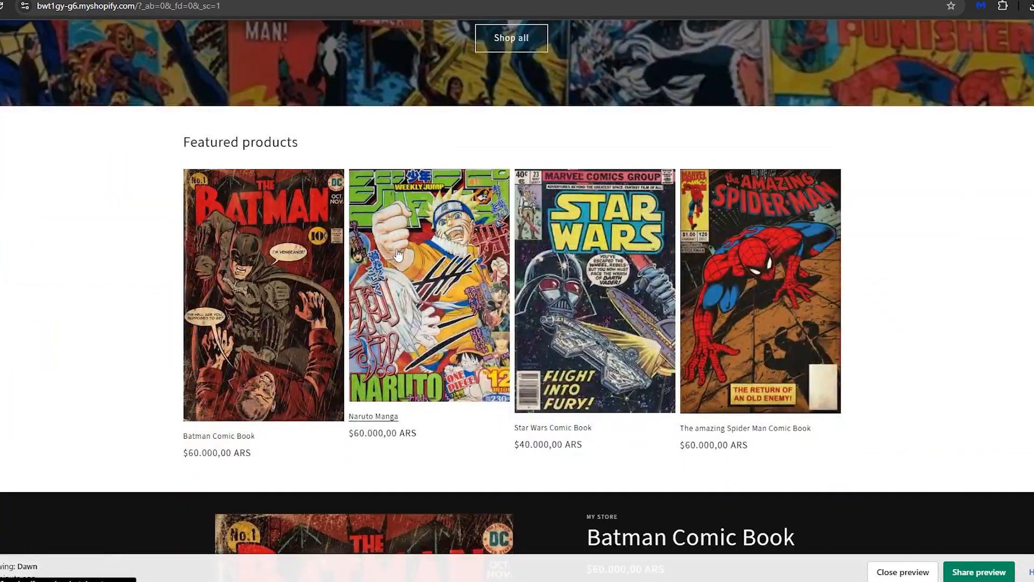
Step: Open the store's Analytics and look over its sales, orders, sessions, social source and traffic source reports
click(381, 0)
click(179, 216)
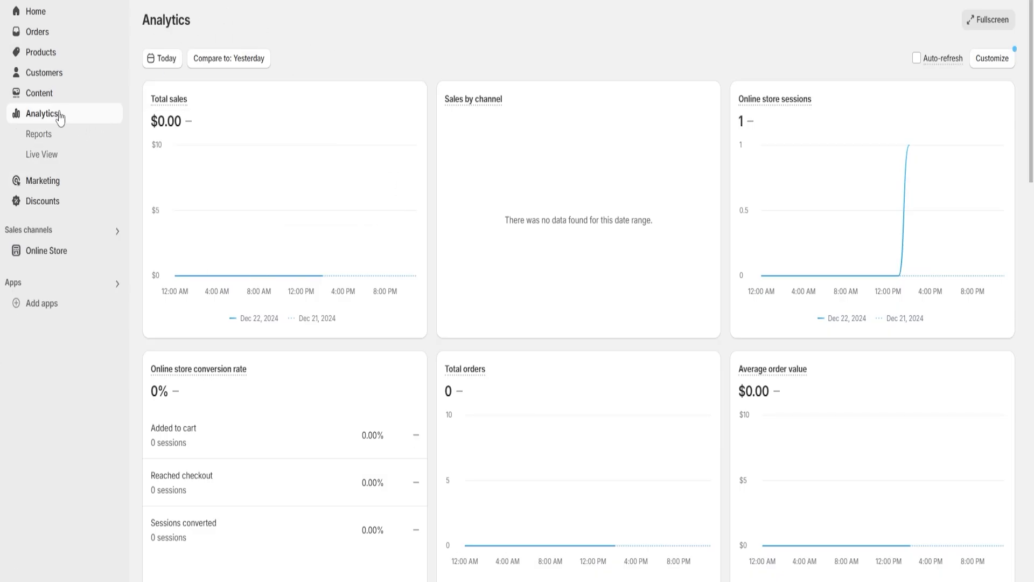
mouse_move(186, 102)
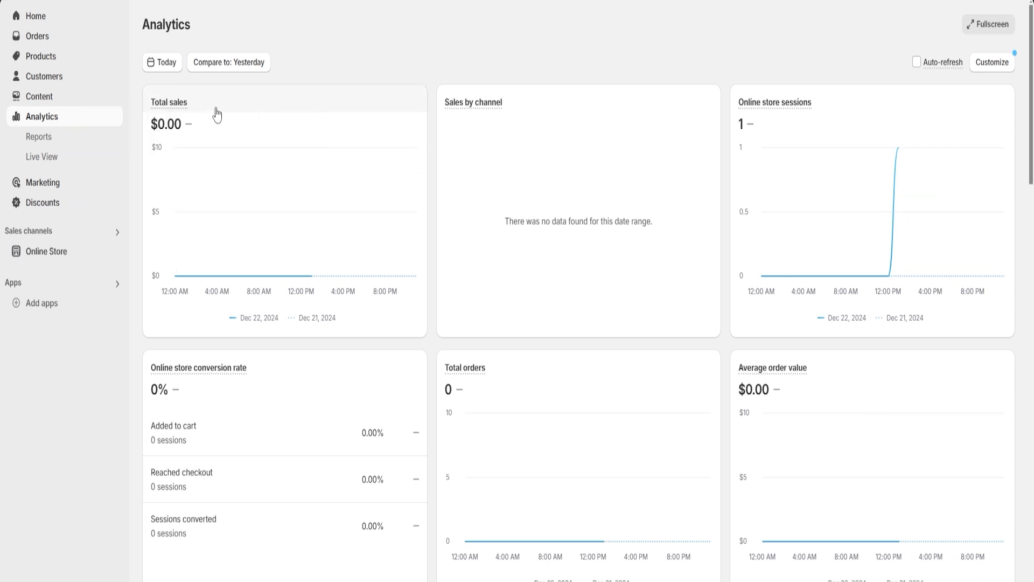
mouse_move(471, 111)
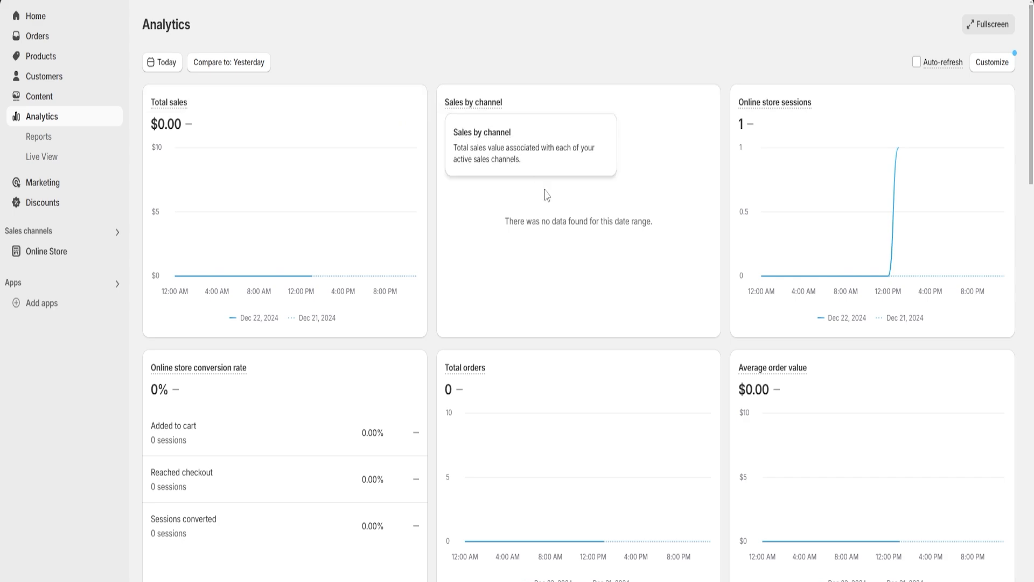
mouse_move(462, 372)
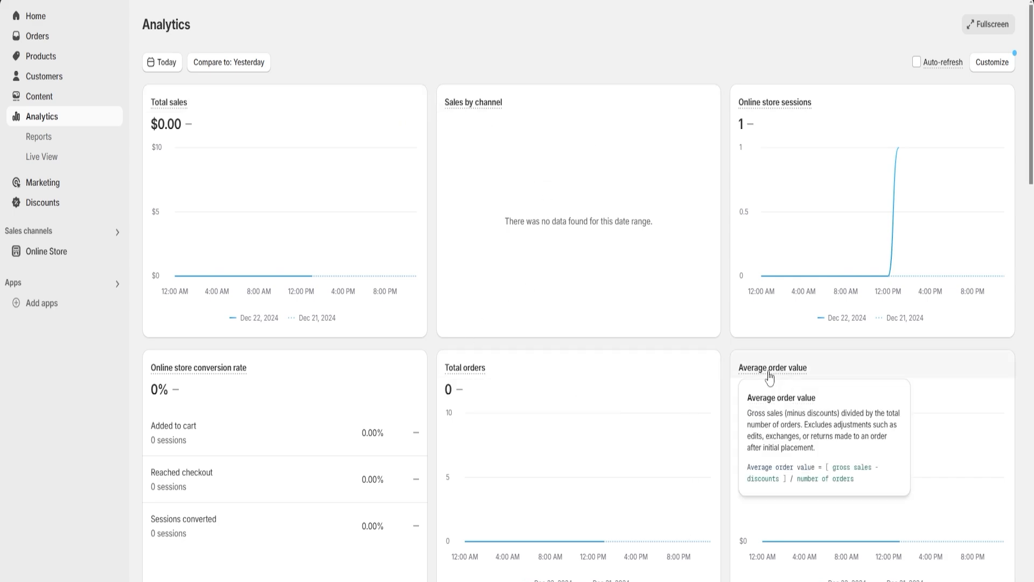
scroll(725, 270, down, 7)
scroll(726, 271, up, 6)
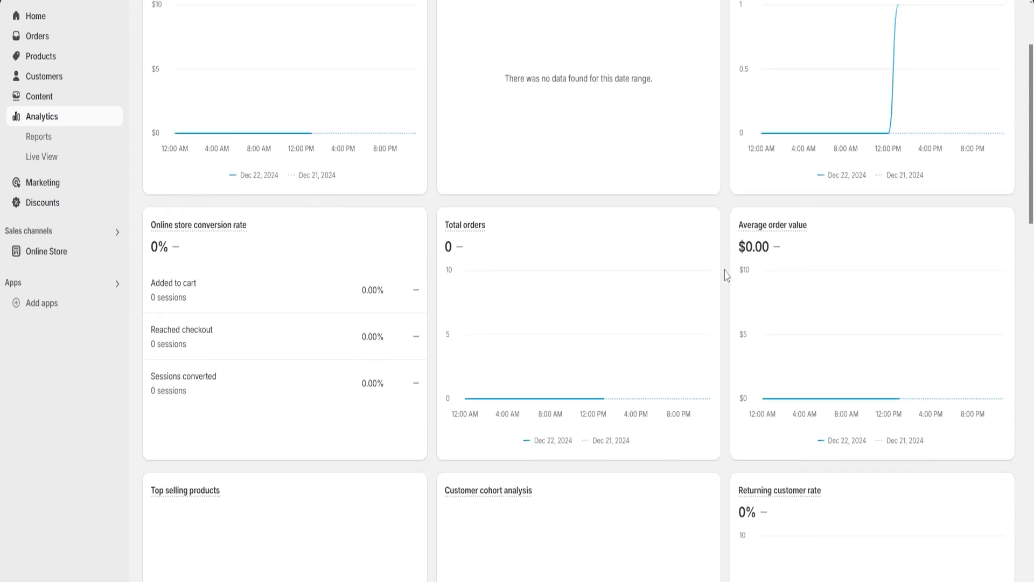
scroll(725, 272, down, 11)
scroll(726, 278, down, 4)
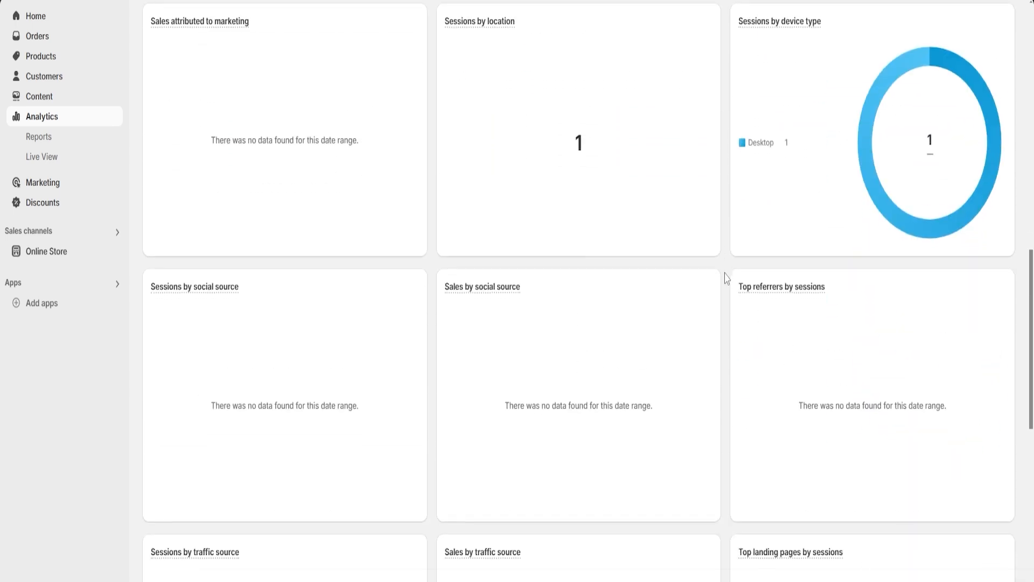
scroll(725, 278, up, 12)
scroll(725, 277, up, 4)
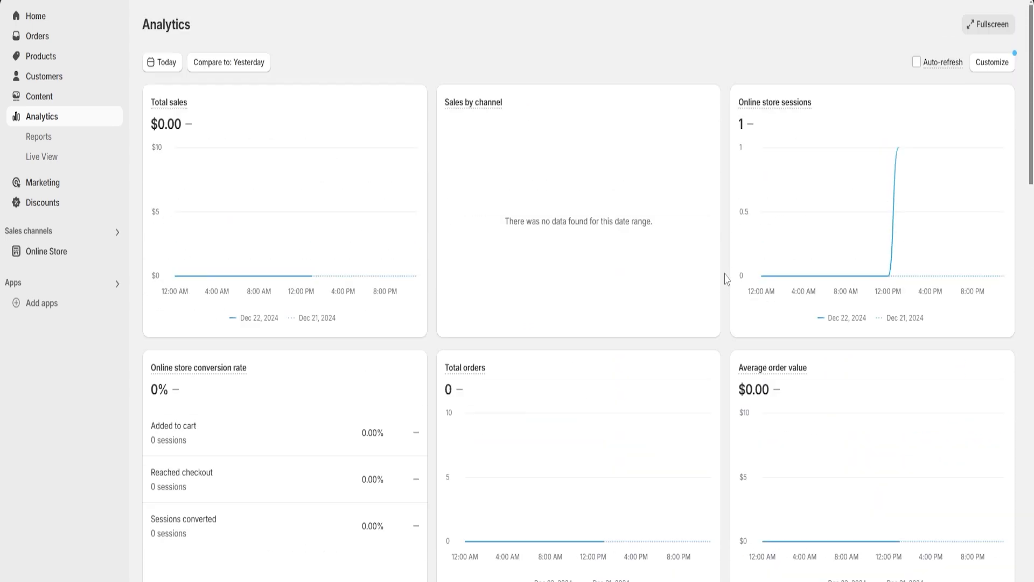
scroll(725, 278, down, 16)
scroll(725, 278, down, 10)
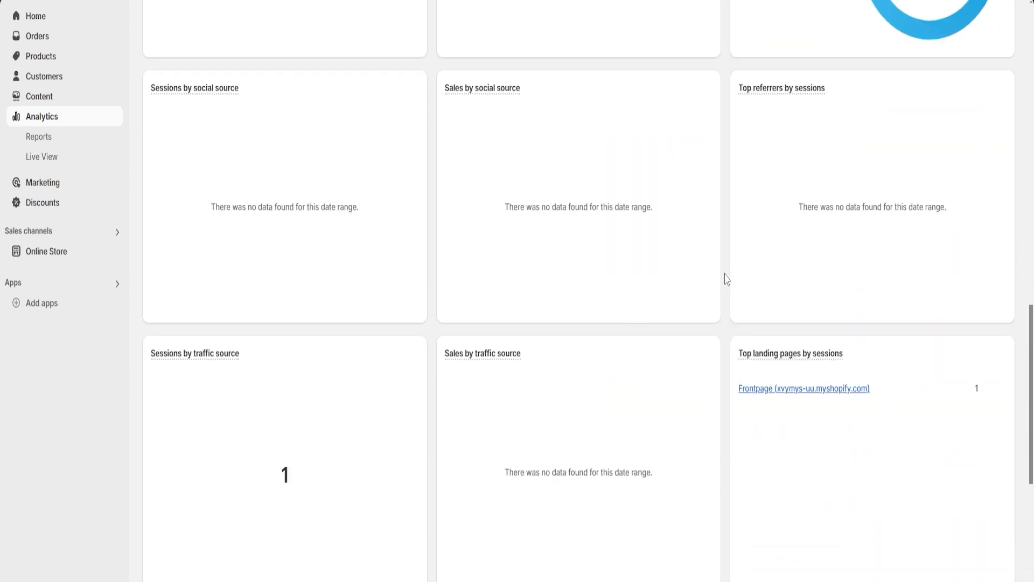
scroll(726, 278, up, 8)
scroll(725, 278, up, 16)
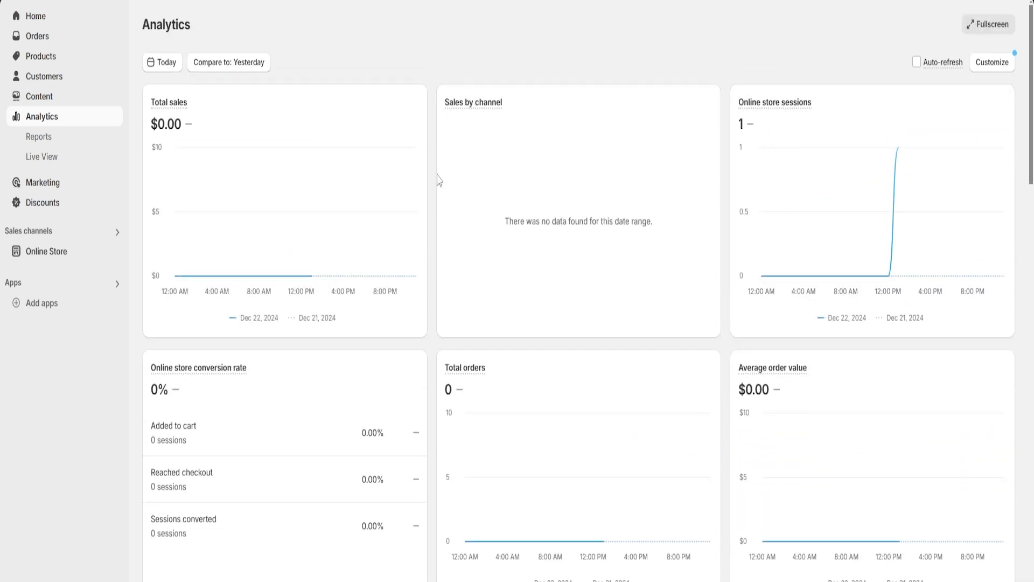
scroll(430, 214, down, 15)
scroll(429, 213, down, 3)
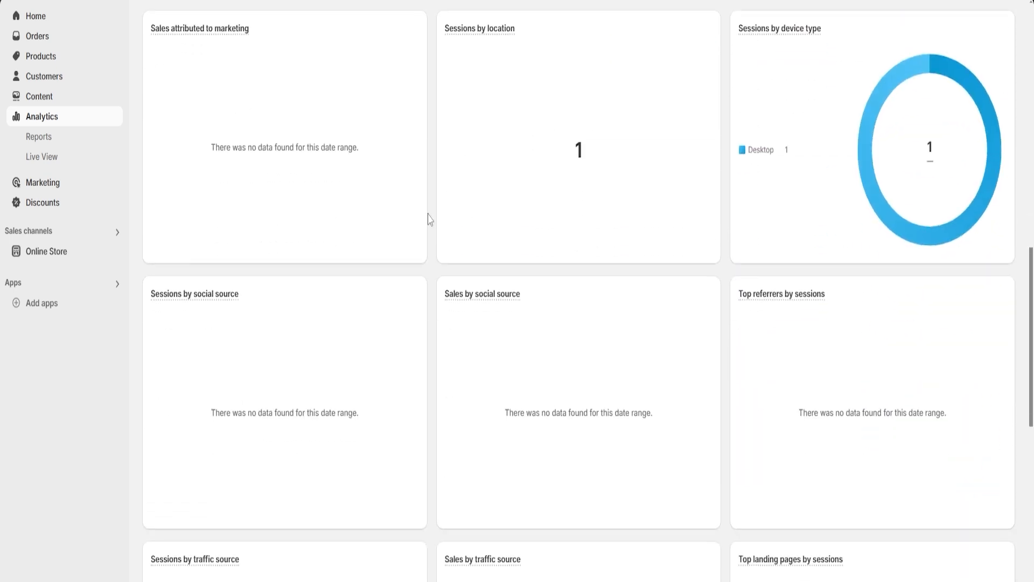
scroll(429, 218, up, 12)
scroll(431, 223, up, 5)
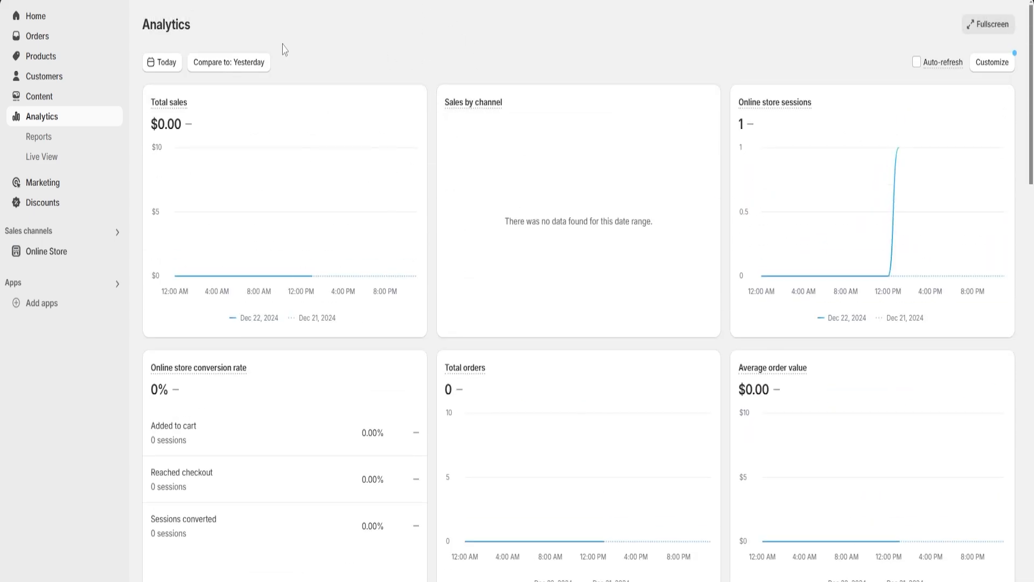
Step: Start a new discount of the type Amount off products
click(43, 203)
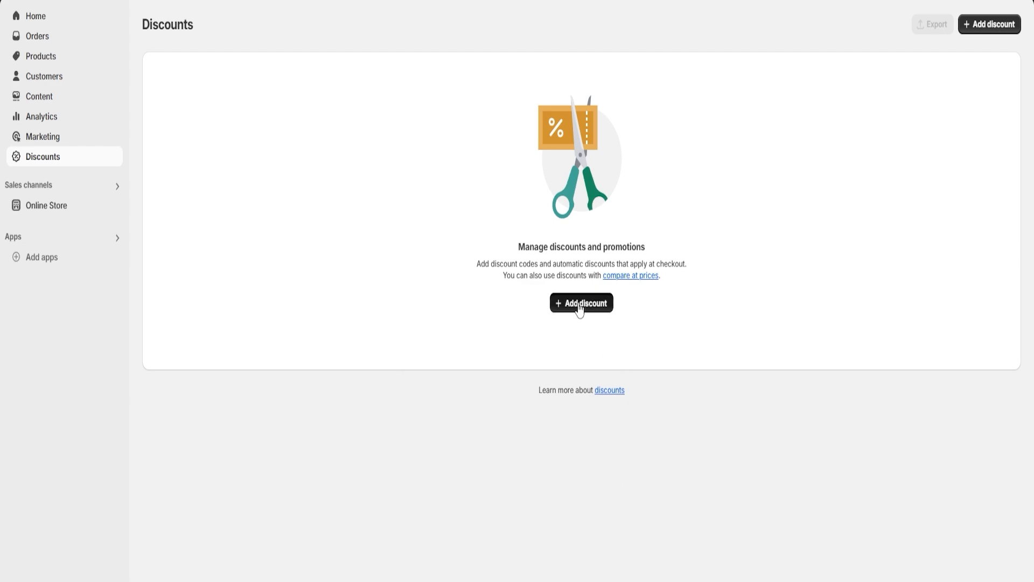
click(580, 302)
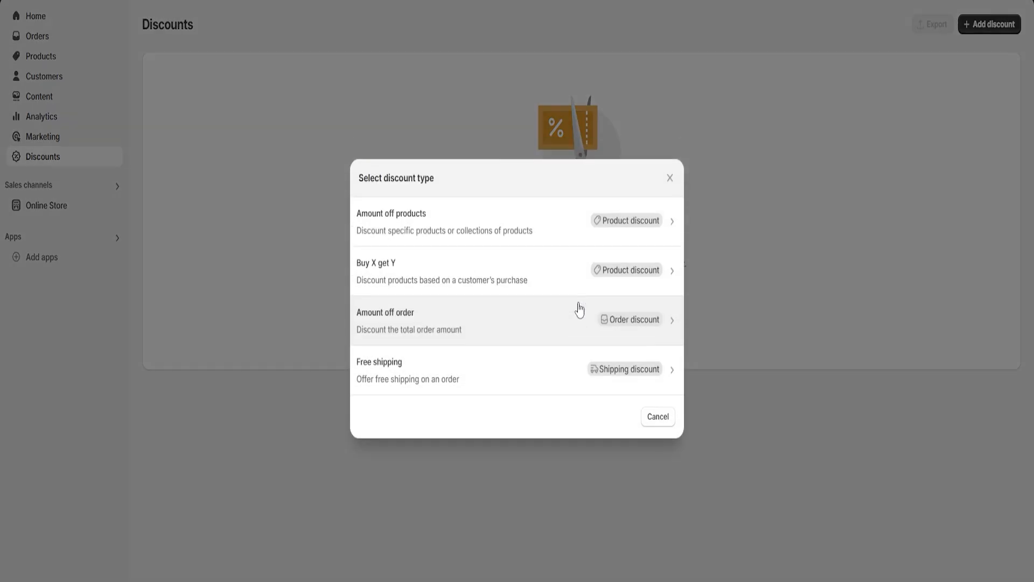
click(437, 223)
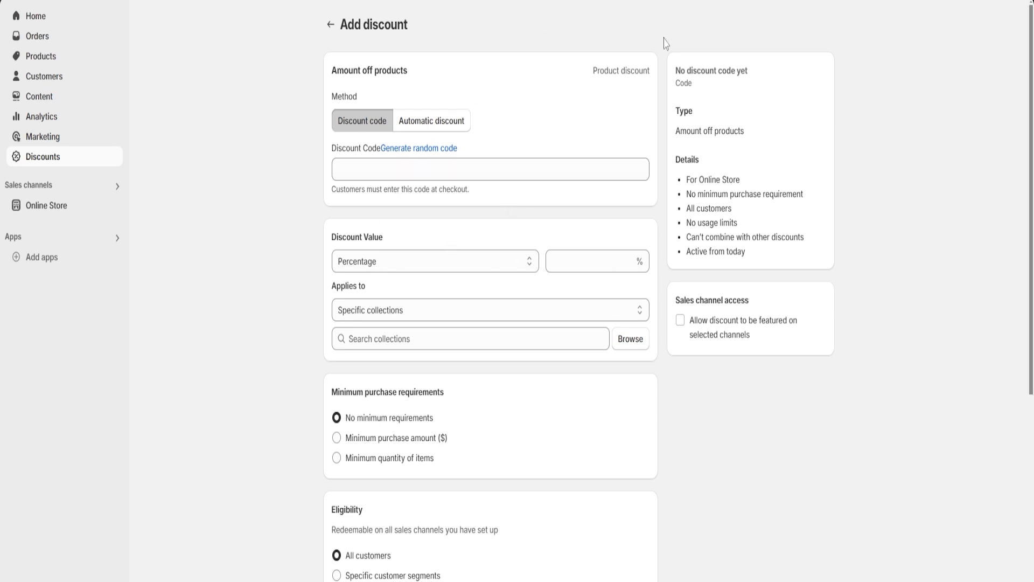
Step: Enter code101 as the discount code
click(430, 167)
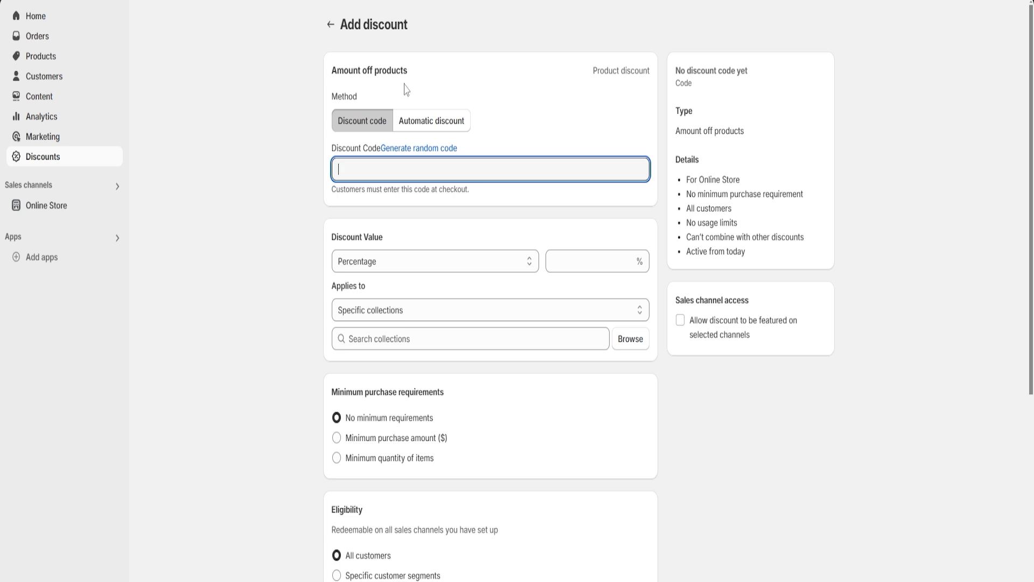
text(code101)
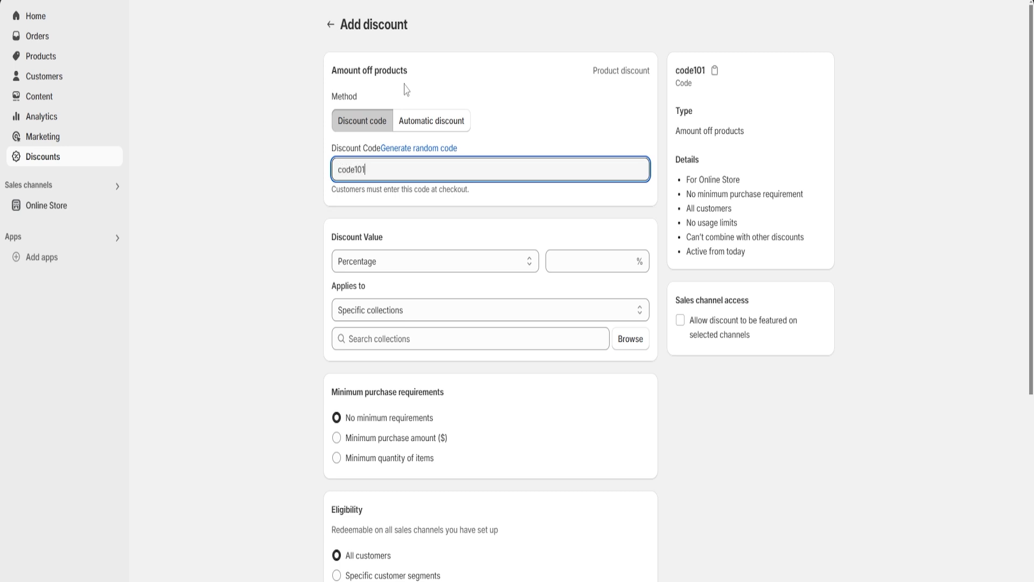
click(419, 87)
Step: Generate a random discount code for the product discount
click(432, 149)
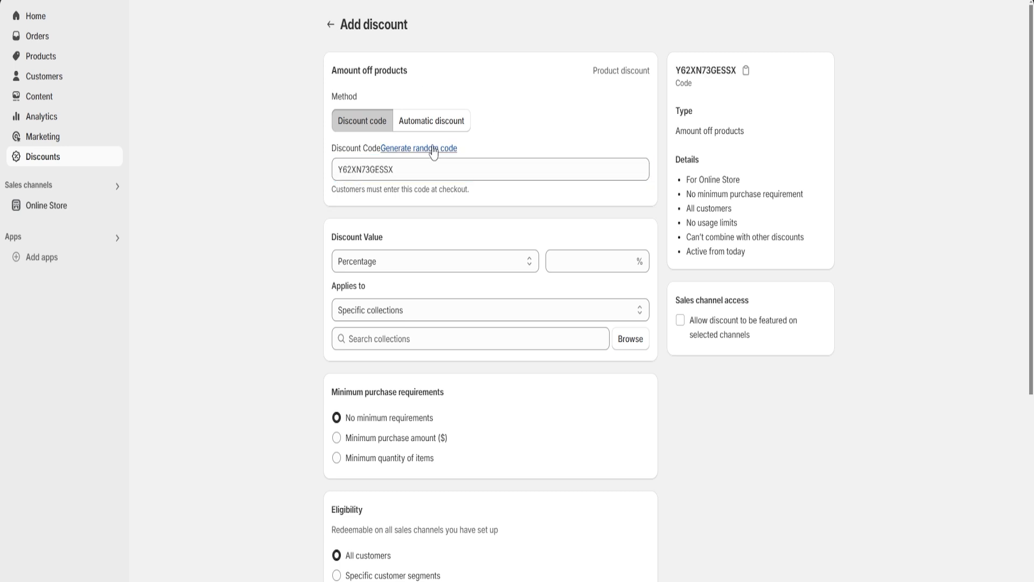
click(438, 170)
click(511, 132)
Step: Set the discount value to a percentage of 10%
scroll(516, 200, down, 1)
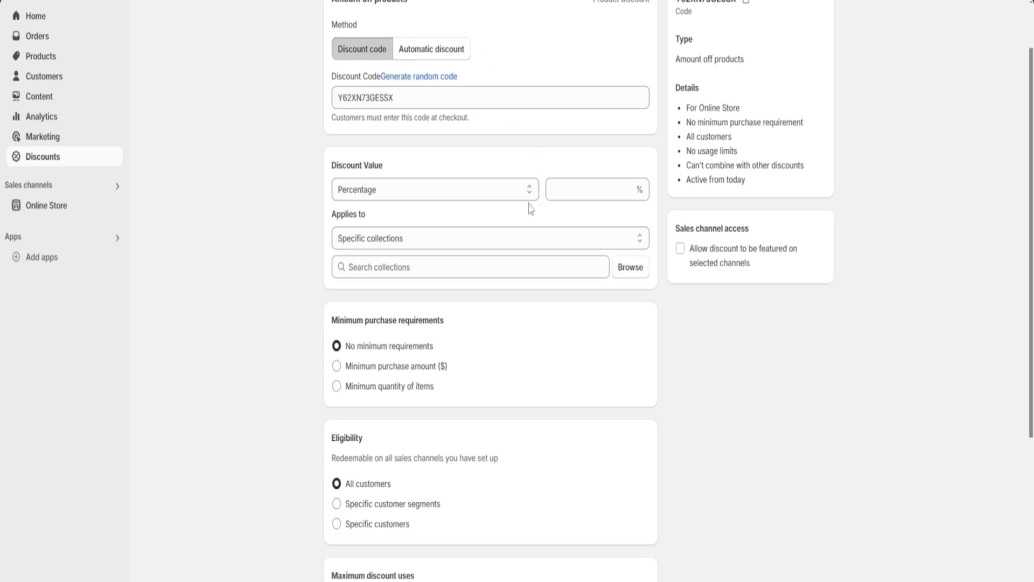
click(413, 195)
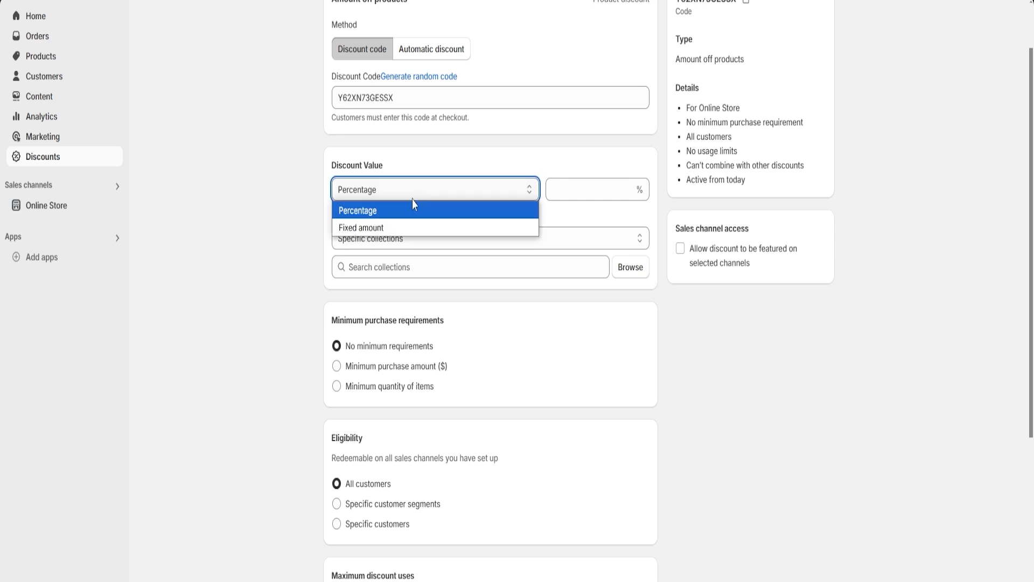
click(406, 212)
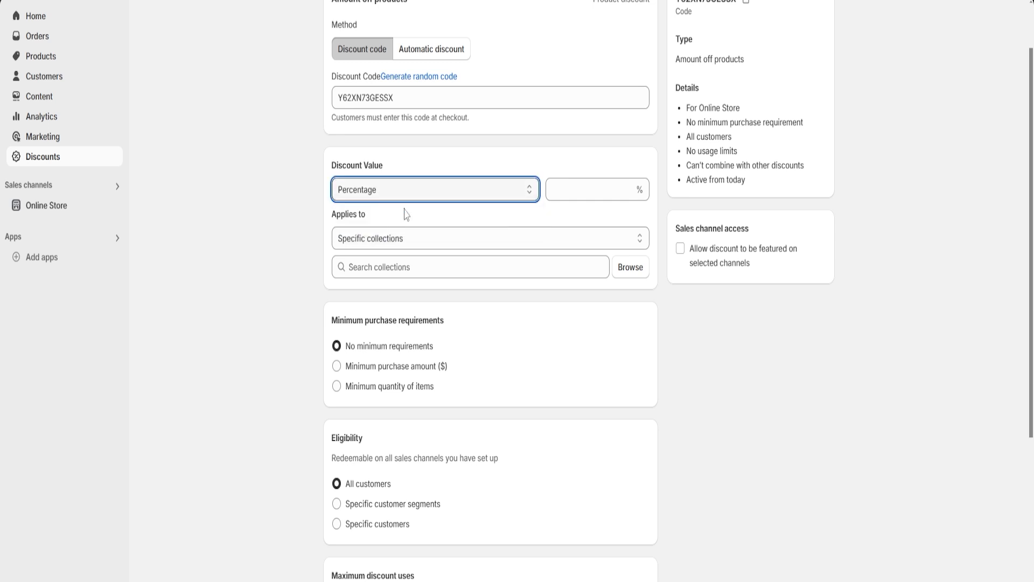
click(578, 186)
text(10)
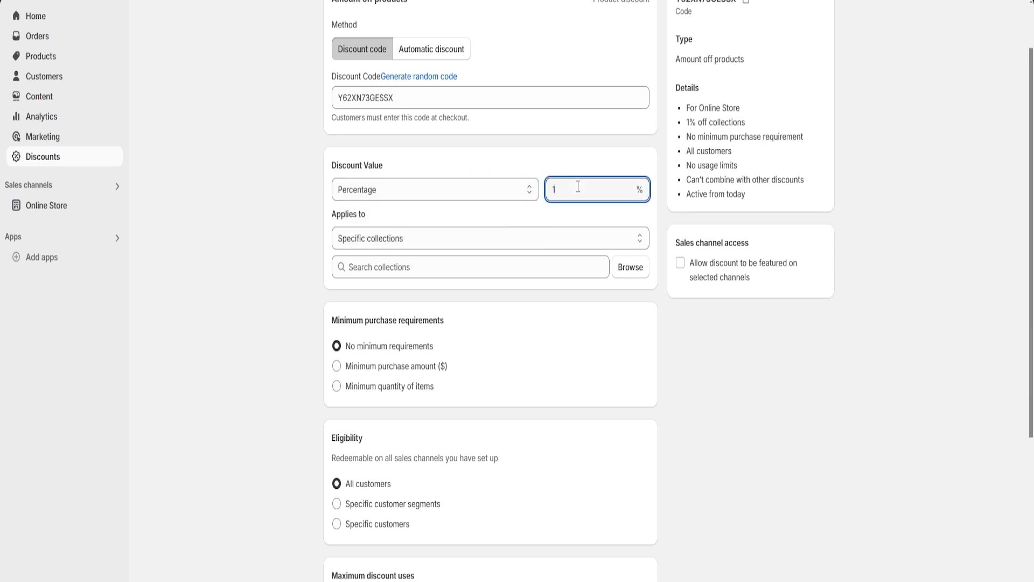
click(586, 166)
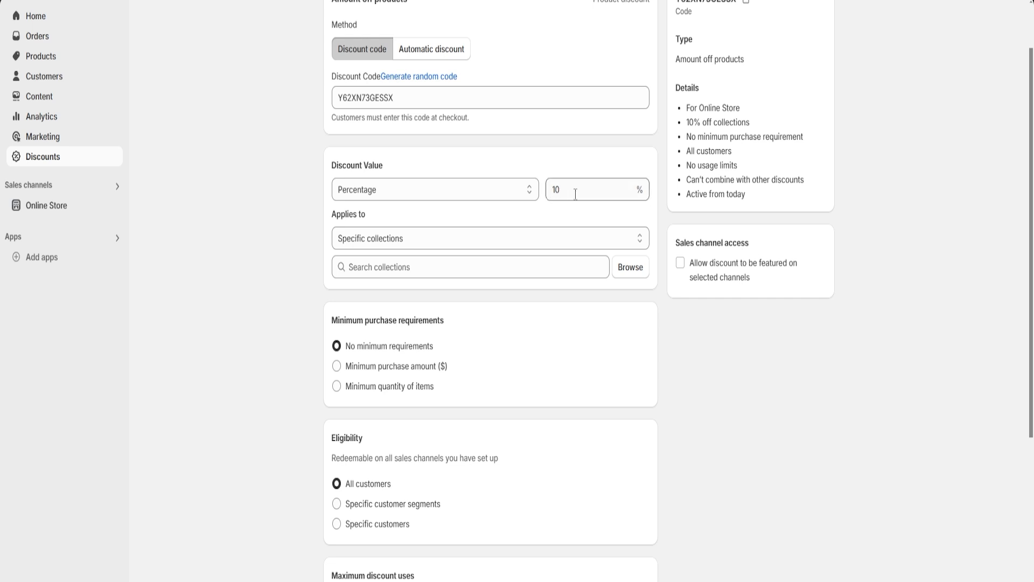
Step: Apply the discount to the Home page collection
scroll(571, 161, down, 1)
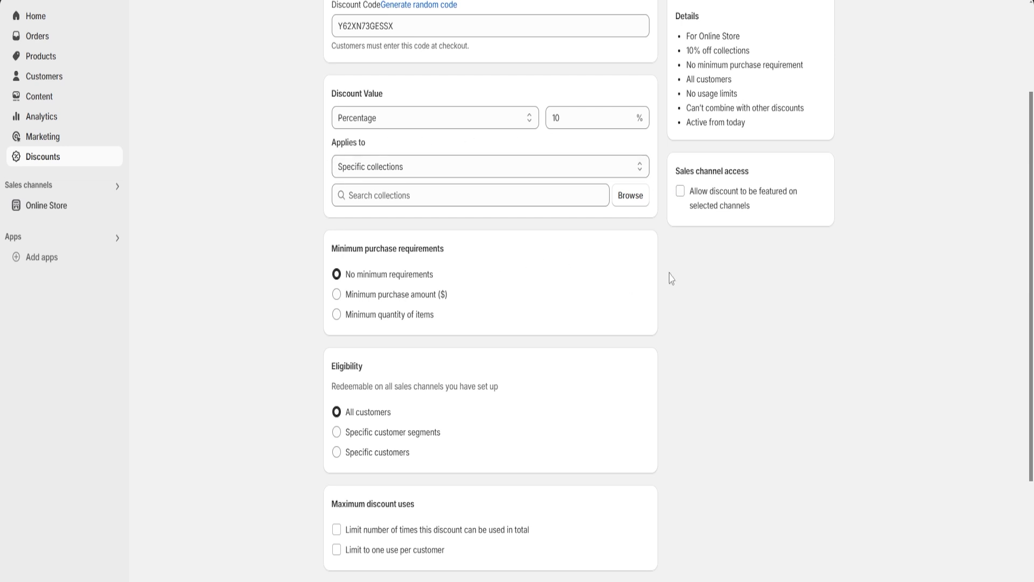
click(635, 200)
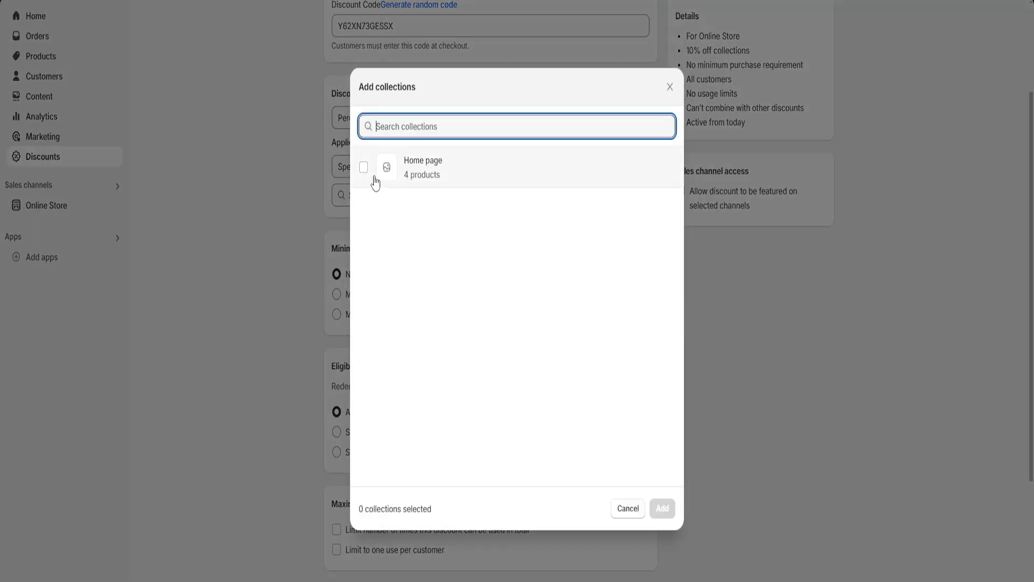
click(363, 168)
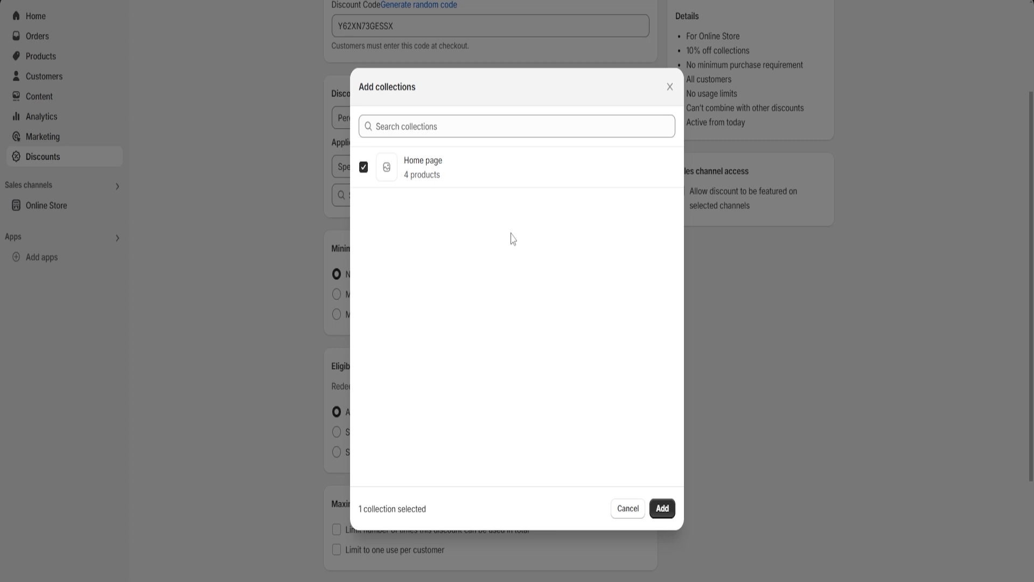
click(662, 508)
Step: Review the discount's minimum purchase requirements, eligibility, maximum discount uses and combinations options
scroll(353, 194, down, 3)
drag(331, 163, 467, 170)
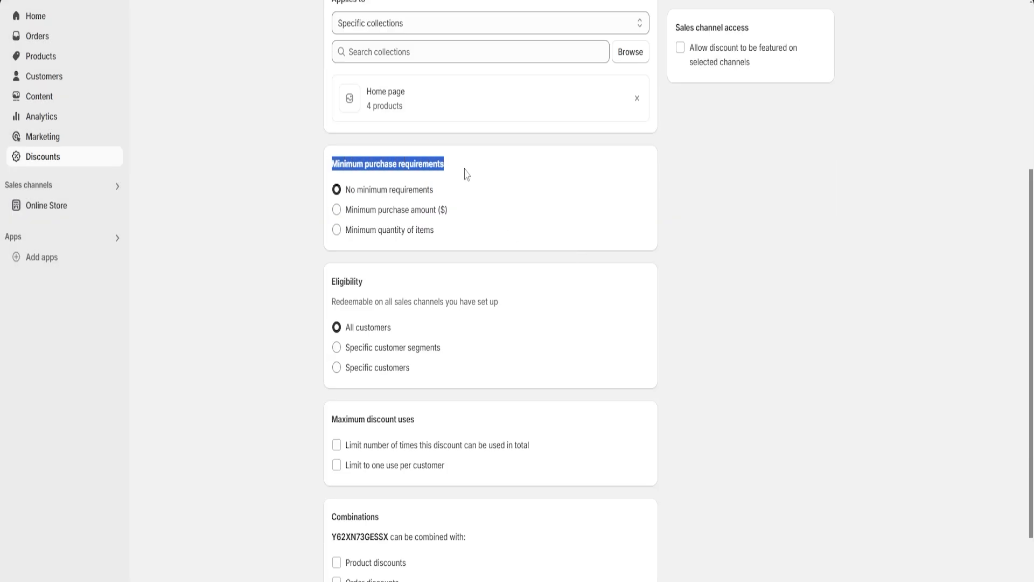
click(470, 182)
scroll(509, 203, down, 2)
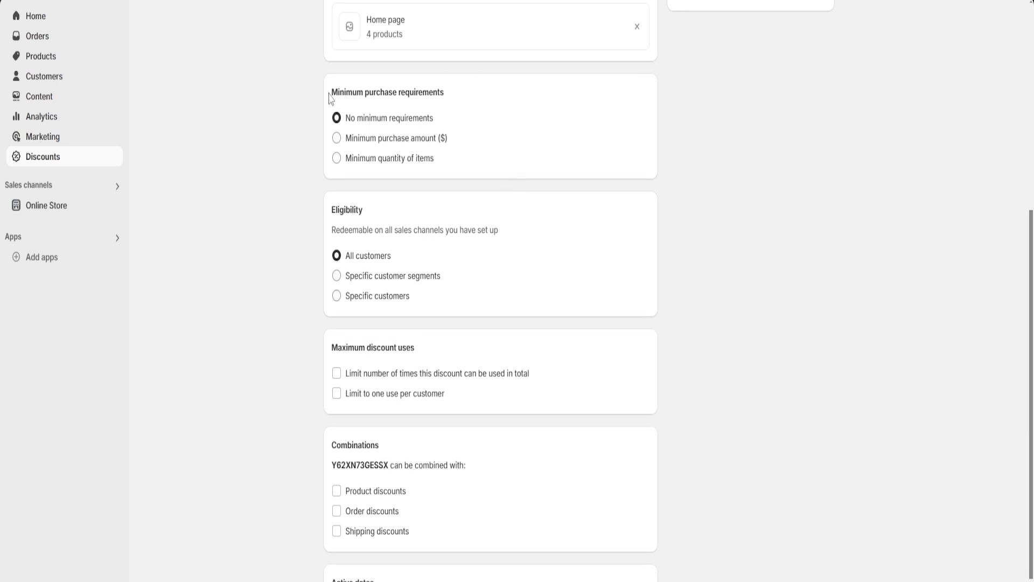
drag(329, 93, 448, 97)
click(456, 98)
scroll(475, 115, down, 2)
drag(331, 138, 378, 143)
click(378, 145)
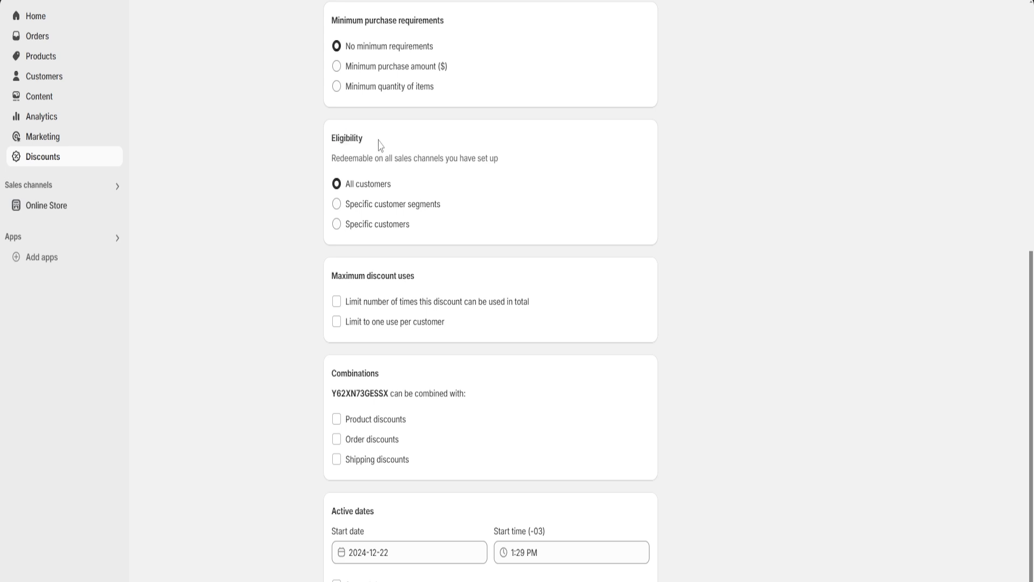
scroll(482, 194, down, 1)
drag(332, 263, 436, 262)
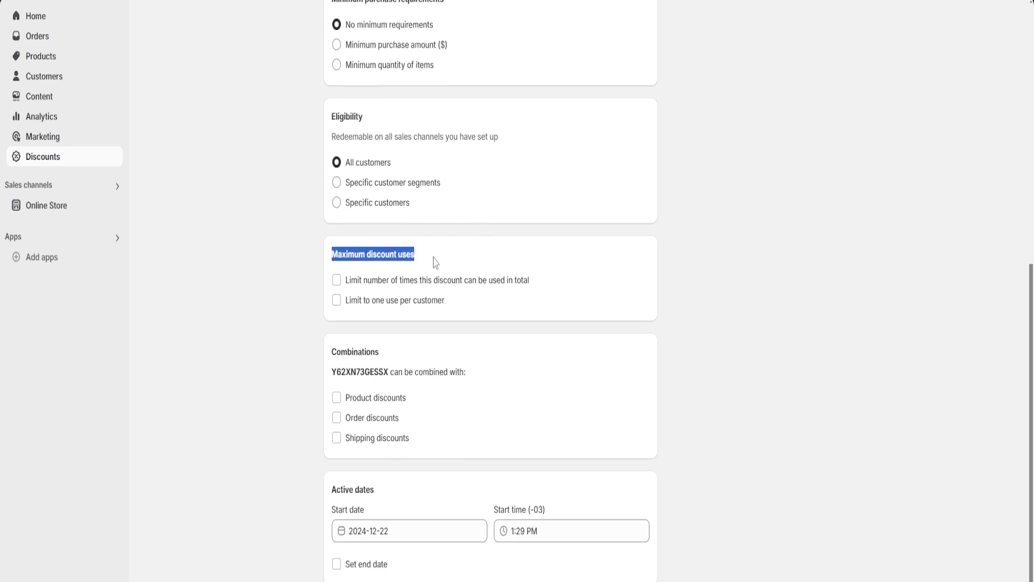
click(434, 257)
drag(334, 354, 411, 351)
click(411, 350)
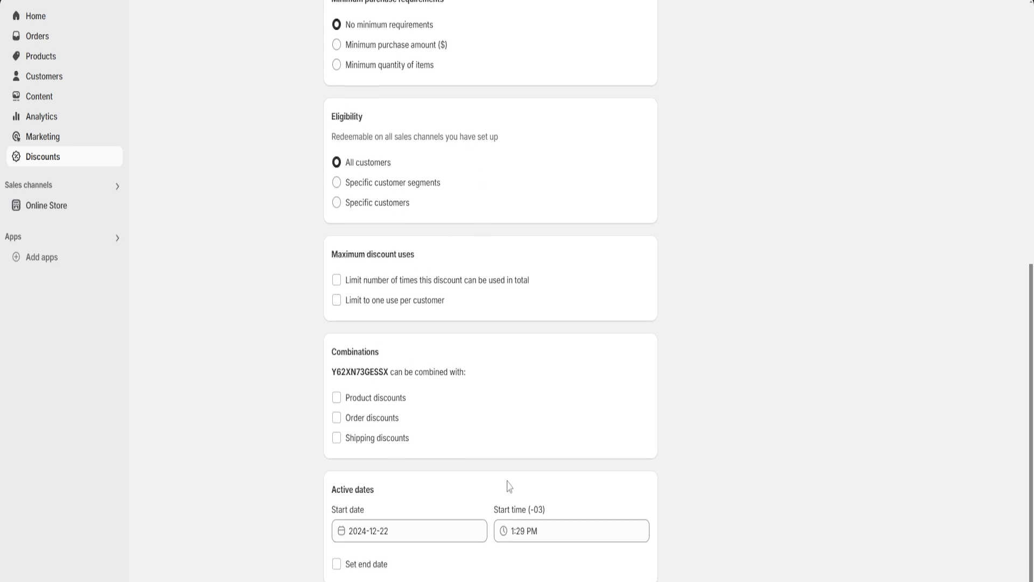
Step: Give the discount an end date of 2024-12-29
click(337, 564)
scroll(459, 471, down, 1)
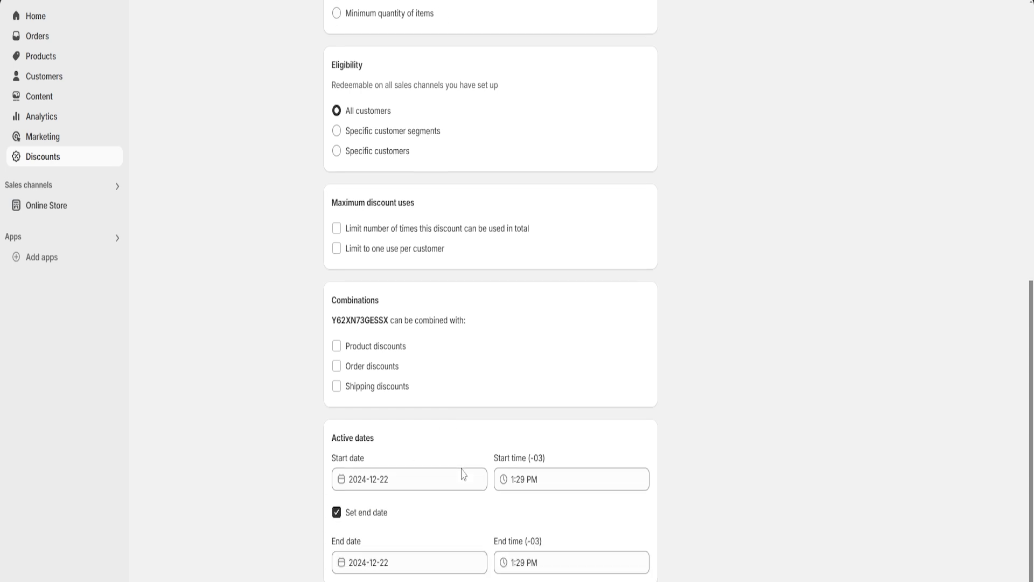
click(405, 561)
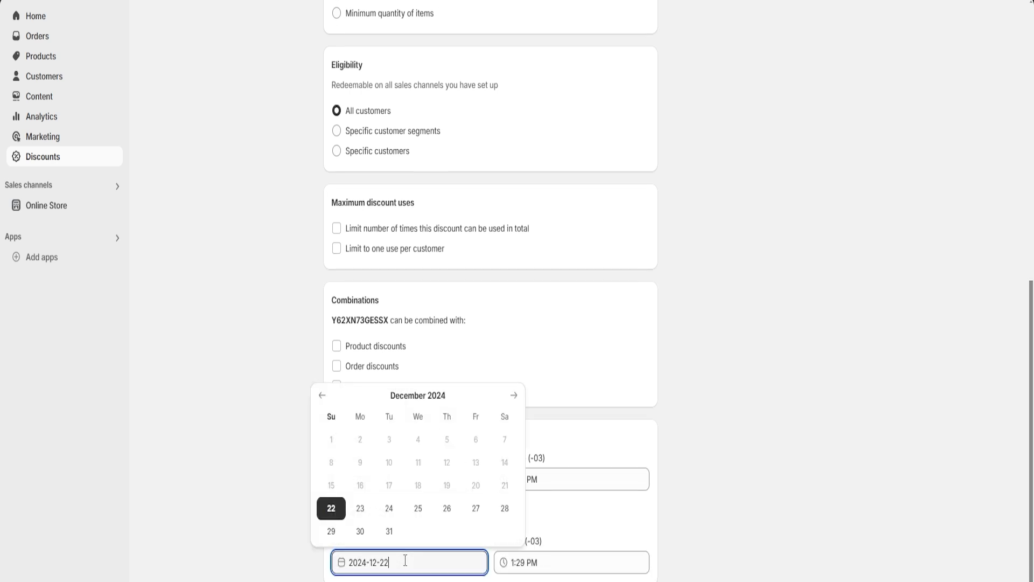
click(332, 532)
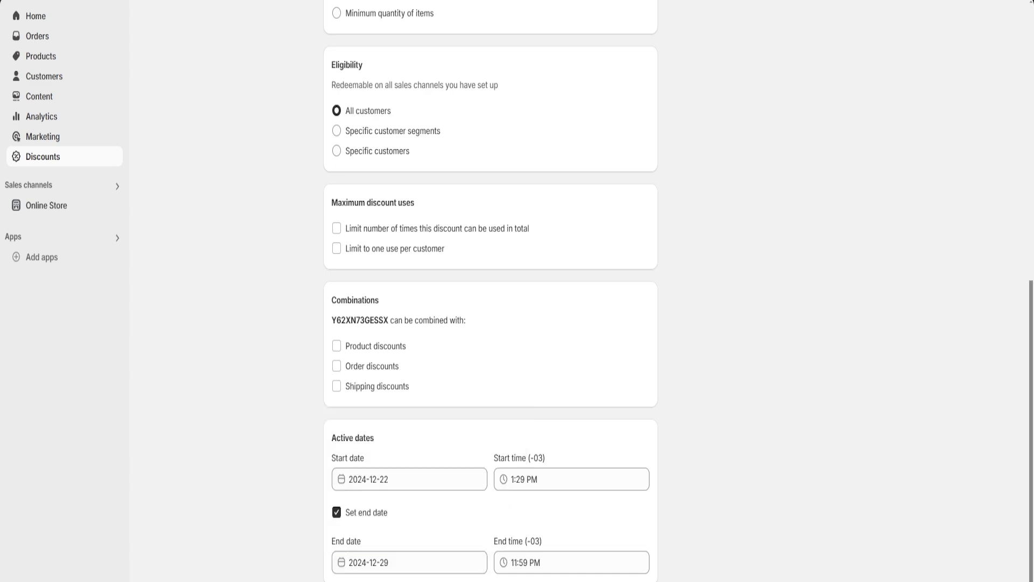